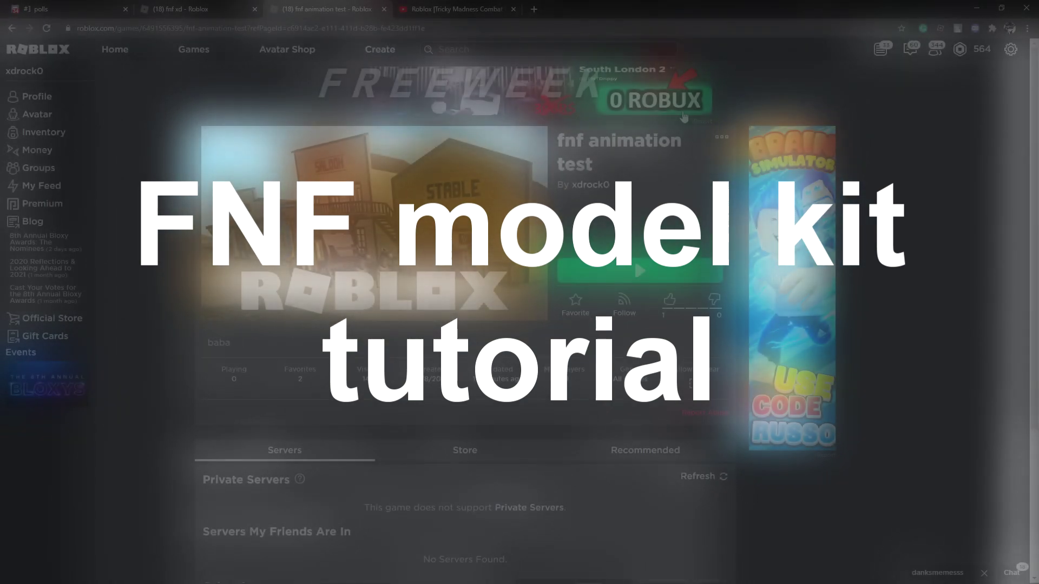
Open the "fnf animation test" place in Roblox Studio from its game page.
left_click(156, 7)
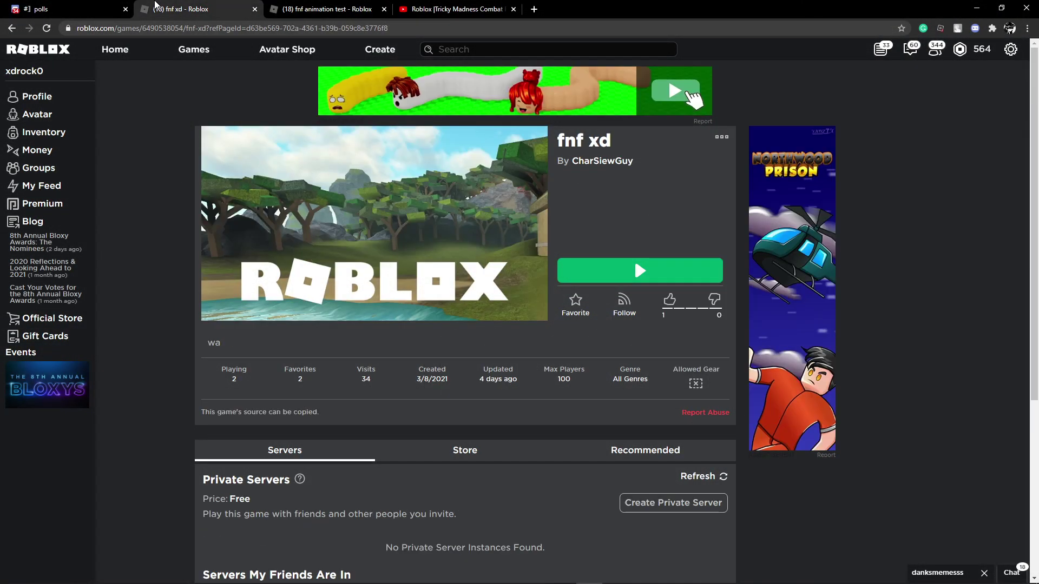
left_click(328, 9)
left_click(698, 156)
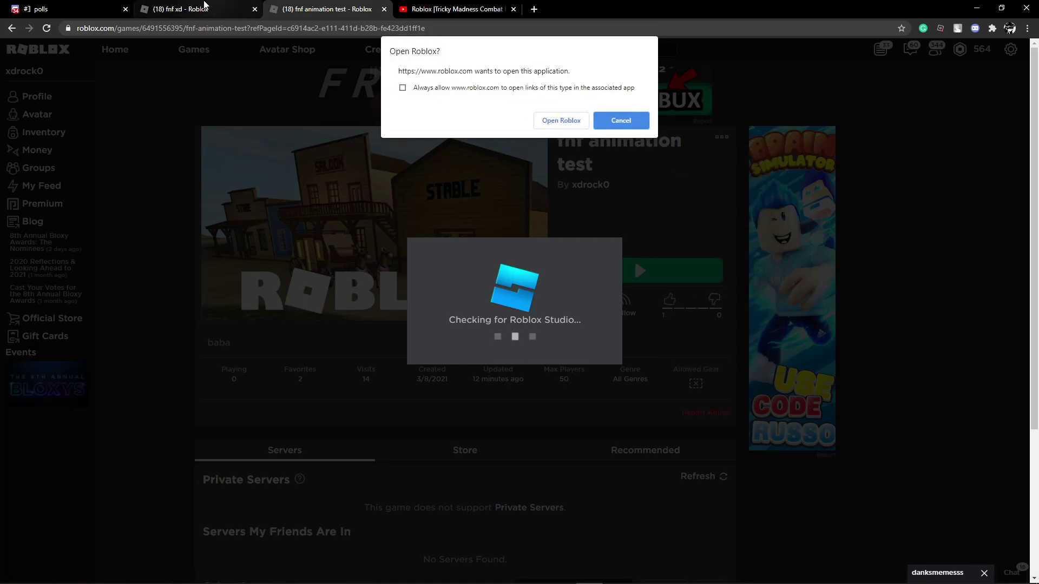
left_click(205, 7)
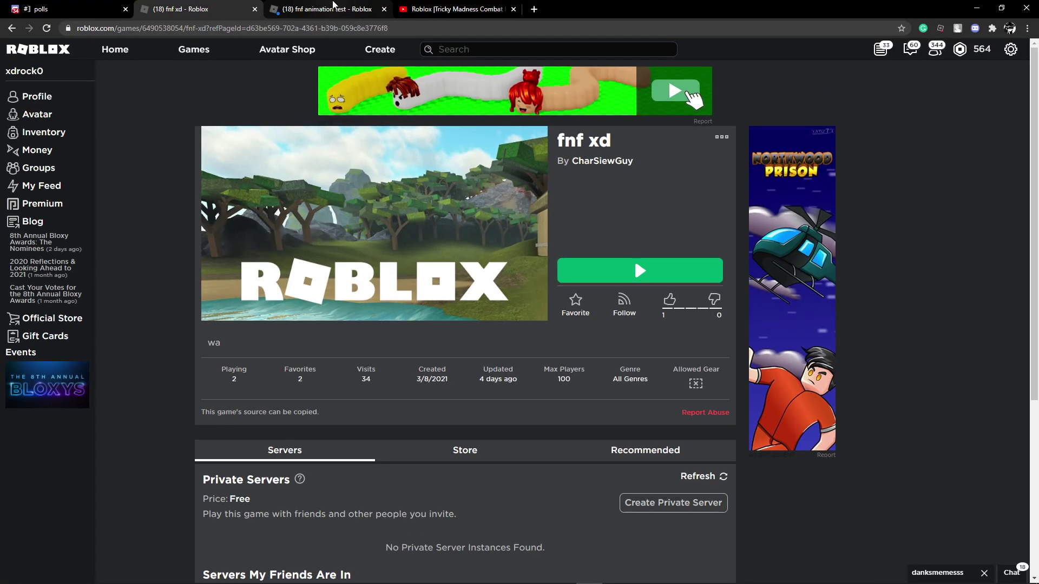
left_click(333, 6)
left_click(559, 118)
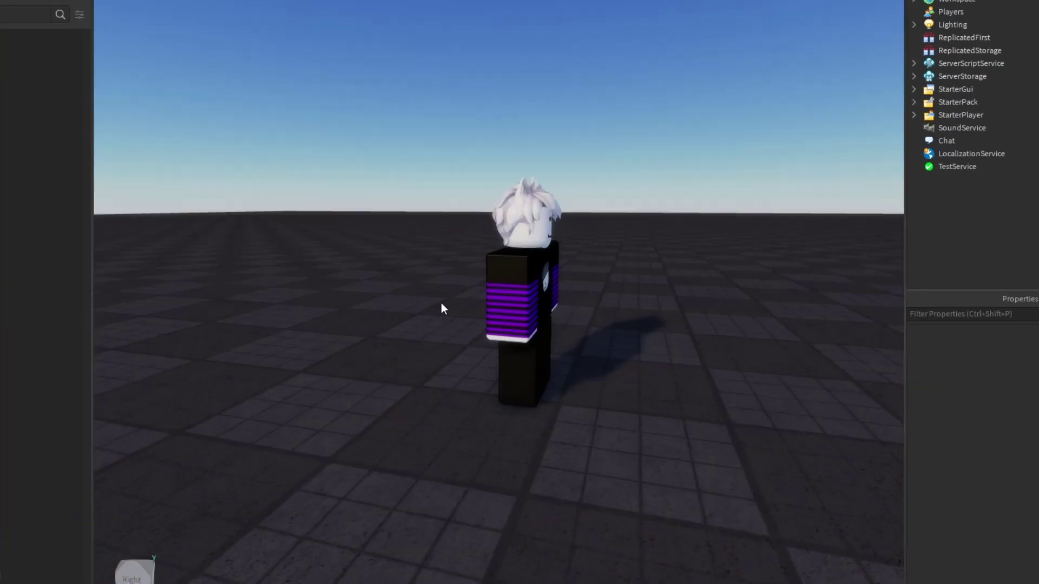
Insert an R6 rig with Rig Builder and place it on the baseplate beside the existing character.
left_click(546, 264)
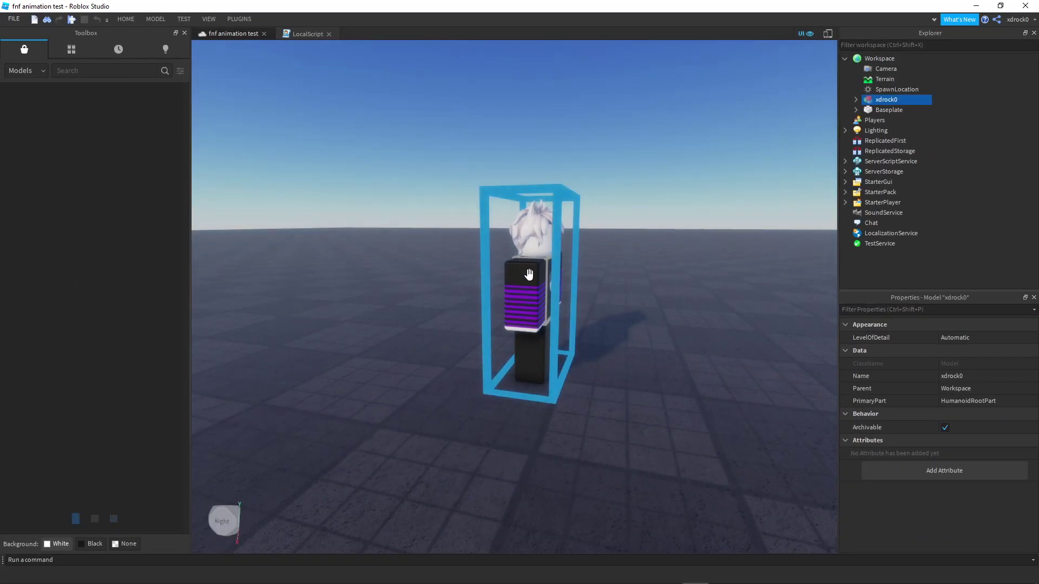
right_click_drag(529, 275, 324, 250)
right_click_drag(271, 93, 505, 183)
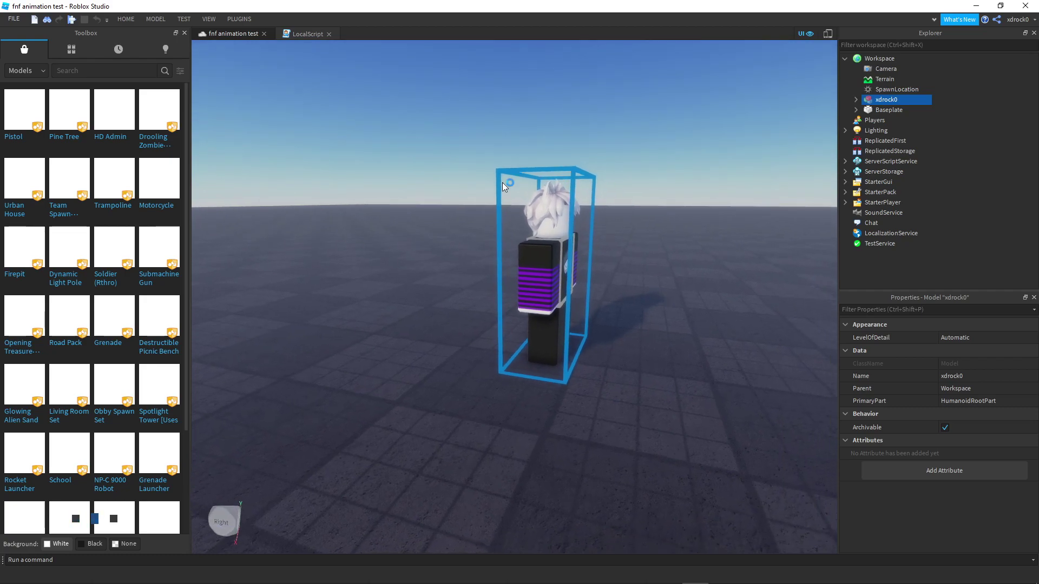
left_click(250, 20)
left_click(76, 44)
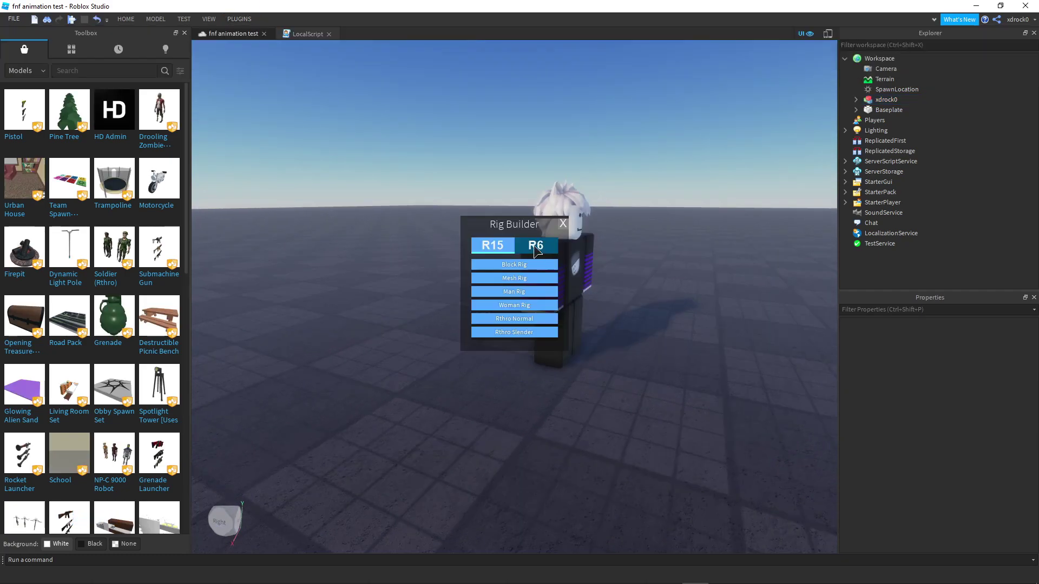
left_click(535, 241)
left_click(514, 275)
left_click_drag(514, 275, 269, 403)
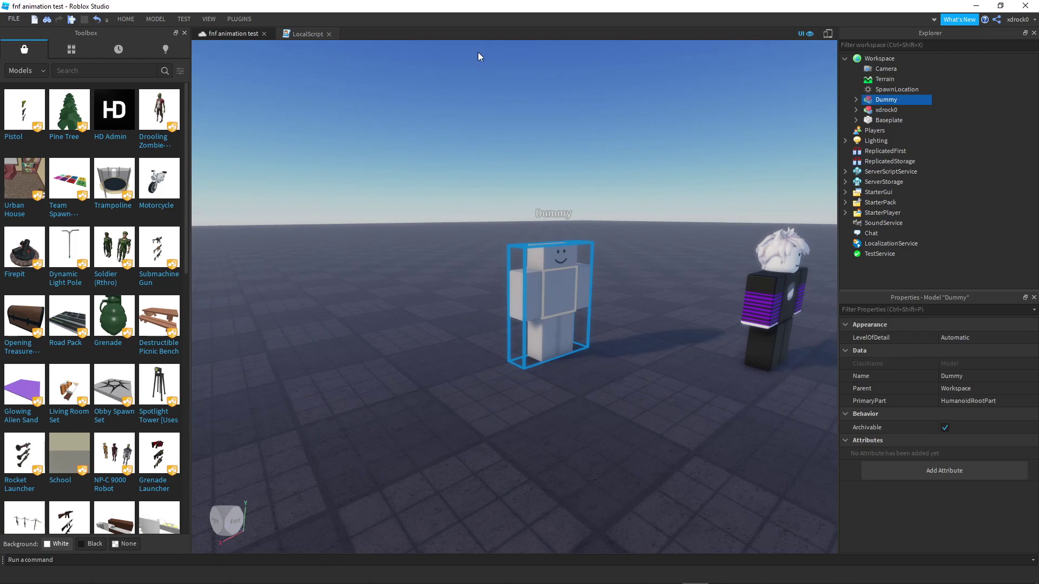
left_click_drag(566, 325, 597, 432)
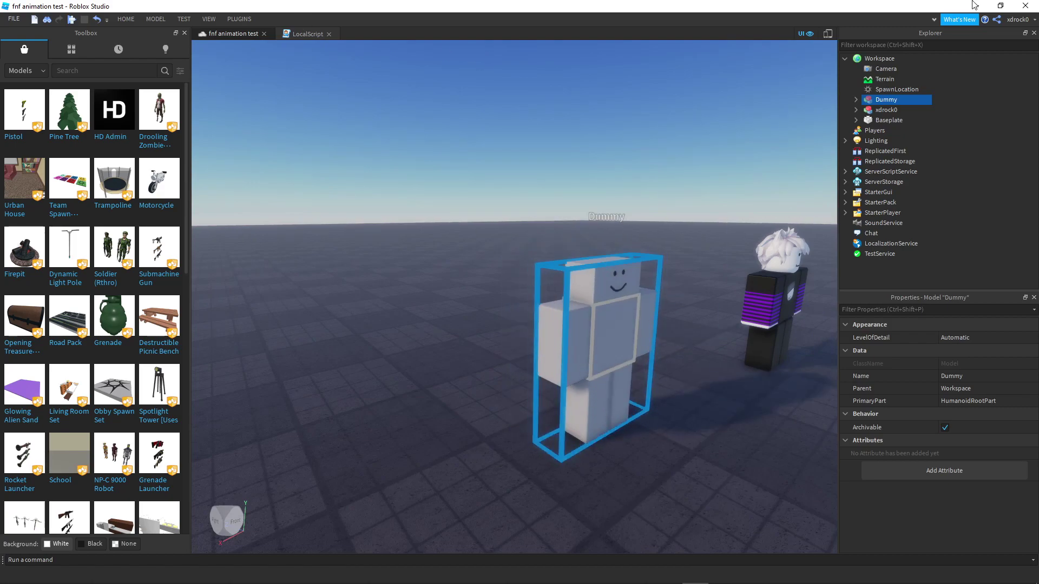
Rename the inserted dummy model "Animations" and focus the view on it.
left_click(958, 377)
type("A")
type("nimation")
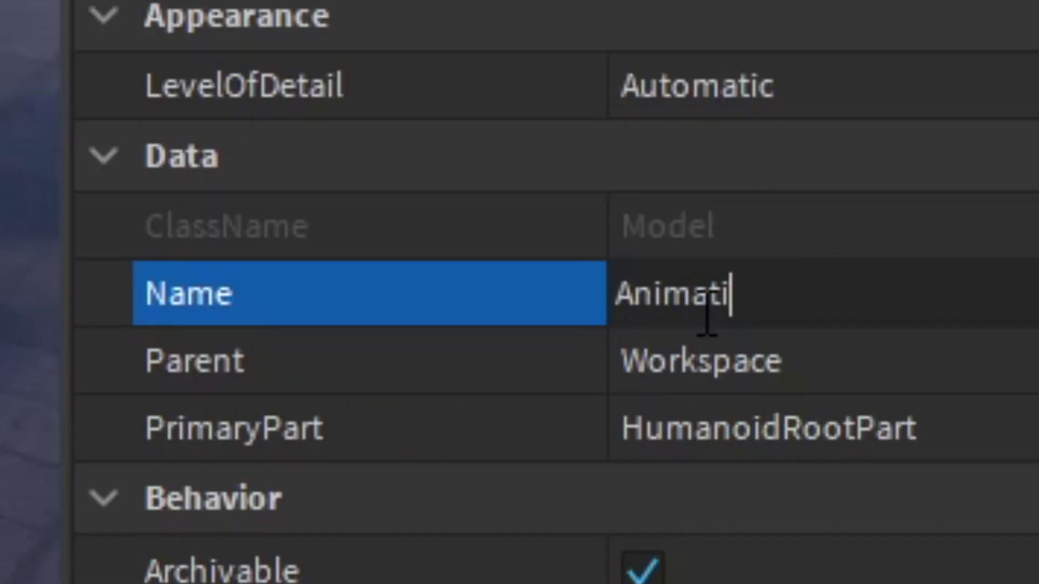
key("Return")
left_click(845, 352)
type("Animations")
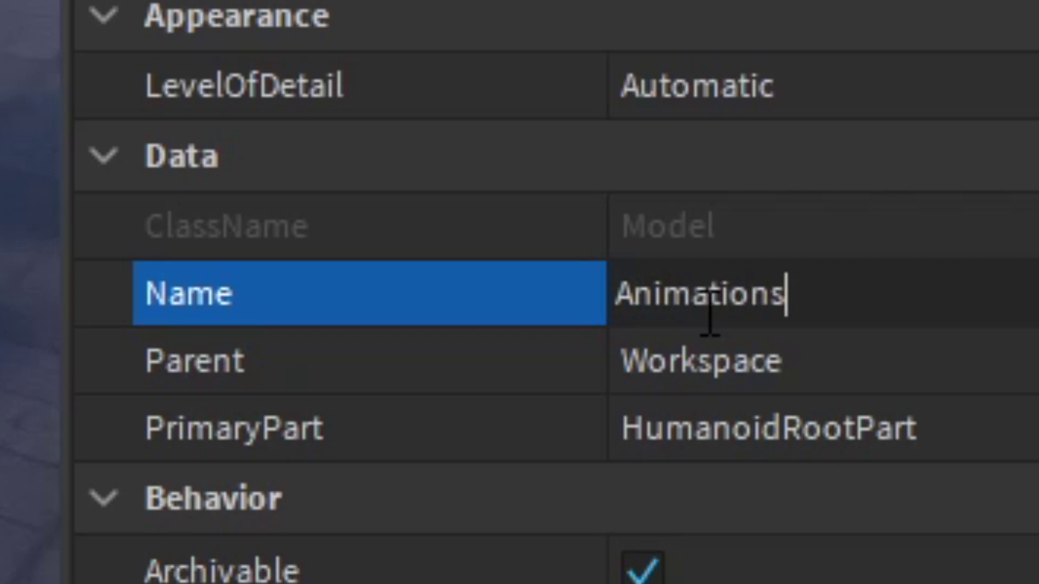
key("Return")
key("f")
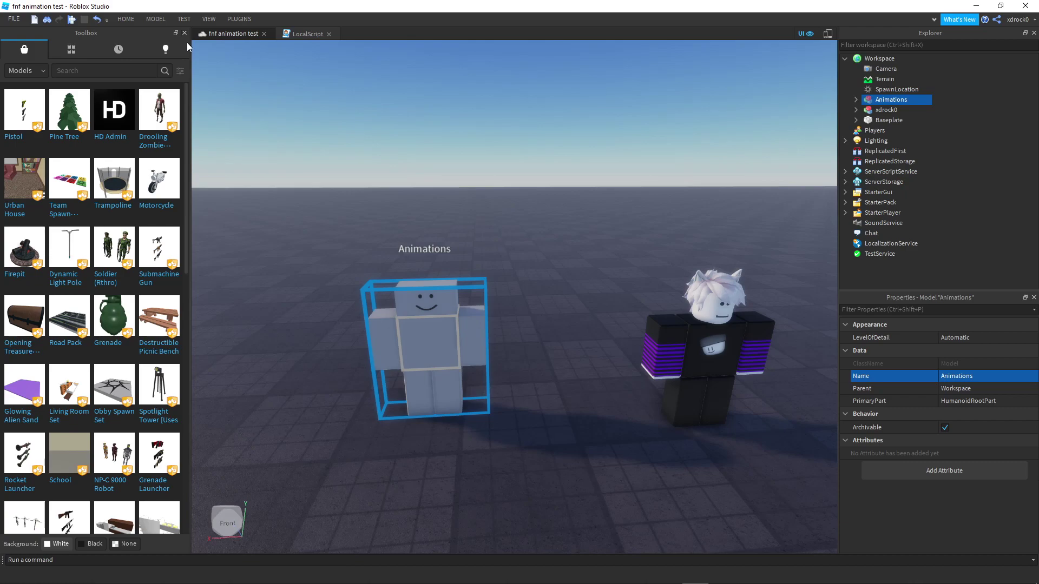
Close the Toolbox and launch the Moon Animator plugin.
left_click(184, 33)
left_click(239, 18)
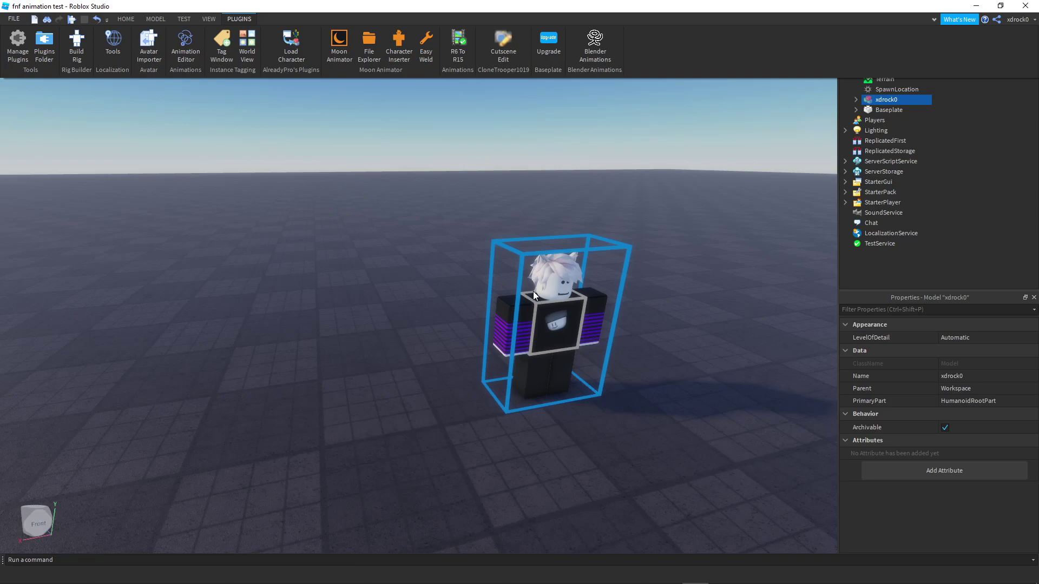
right_click_drag(506, 278, 544, 281)
left_click(238, 19)
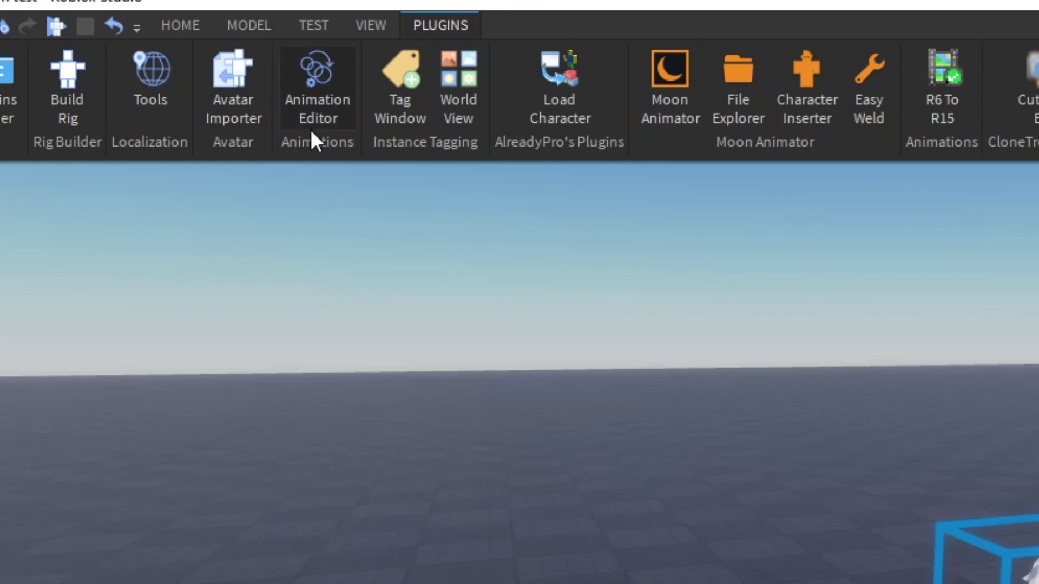
left_click(676, 92)
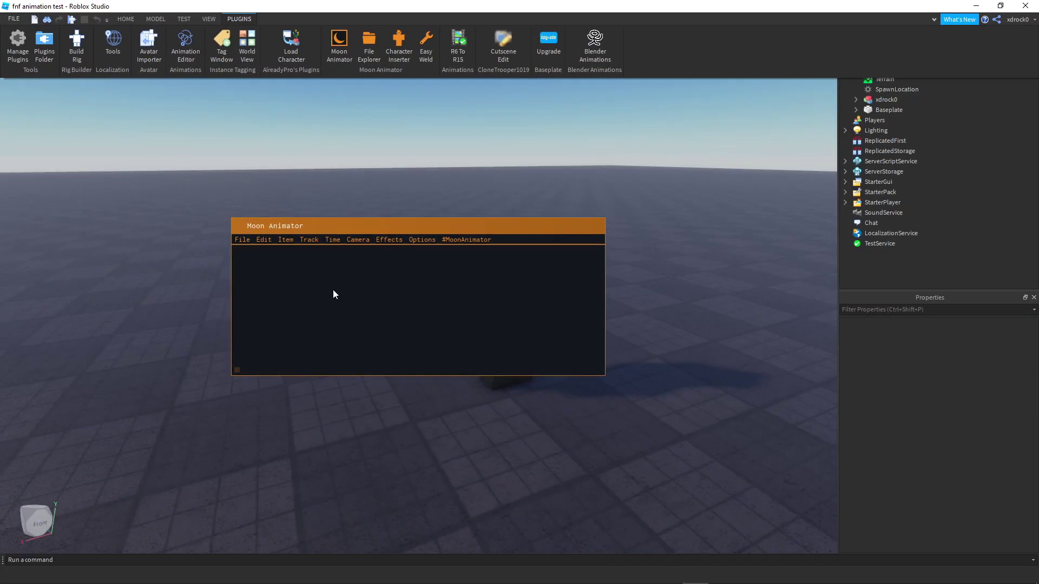
Load the saved "TRICKY up" animation into Moon Animator.
left_click(242, 240)
left_click(249, 271)
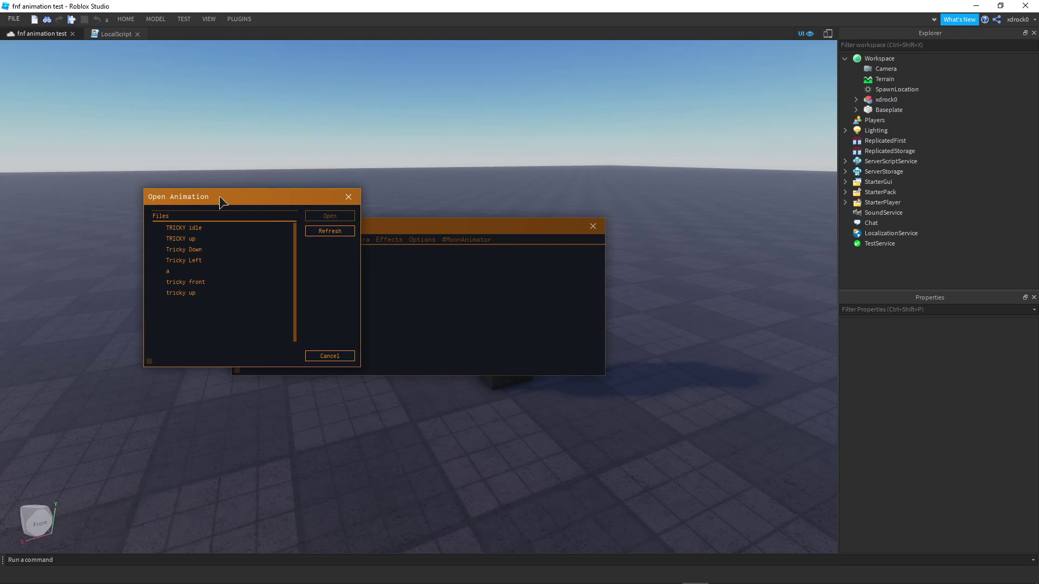
left_click_drag(250, 203, 355, 278)
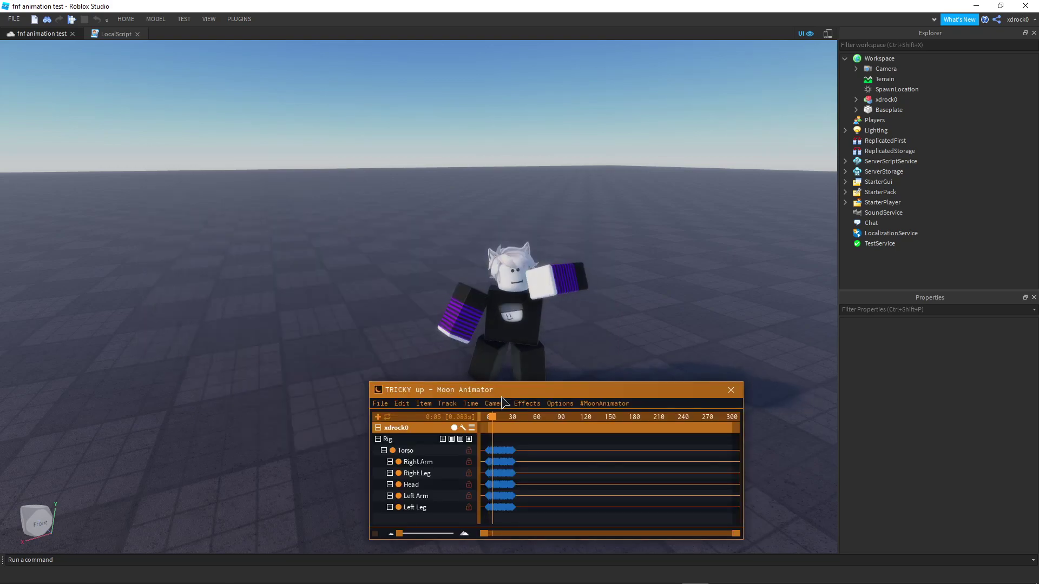
Play back the "TRICKY up" animation from frame 0 with its keyframes enlarged on the timeline, and save and close it.
right_click_drag(499, 372, 491, 374)
key("space")
scroll(536, 513, "up", 7)
left_click_drag(540, 534, 475, 528)
scroll(544, 492, "up", 3)
left_click_drag(491, 419, 454, 422)
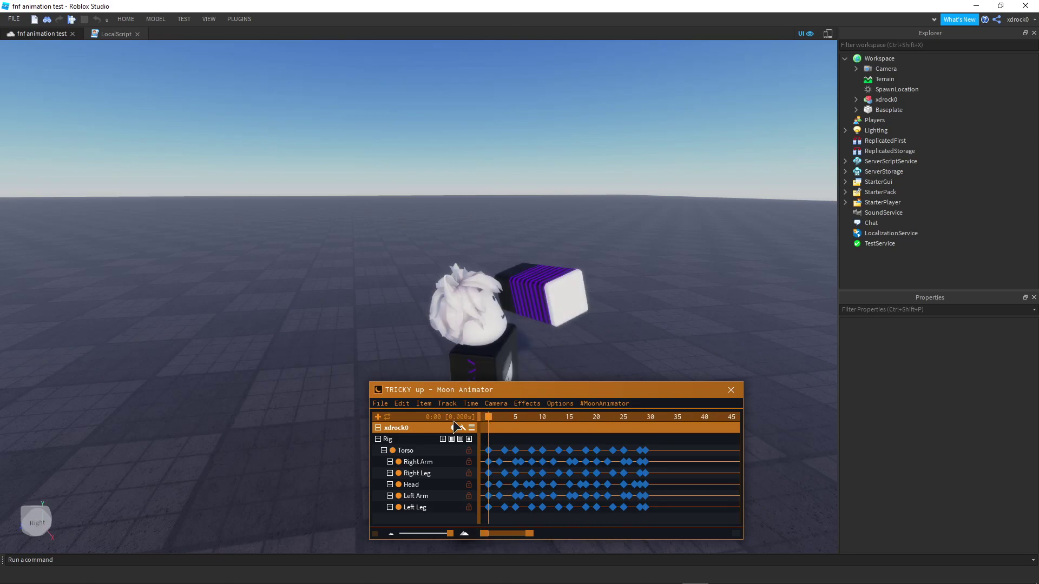
right_click_drag(509, 368, 539, 360)
scroll(544, 376, "up", 2)
key("space")
key("space")
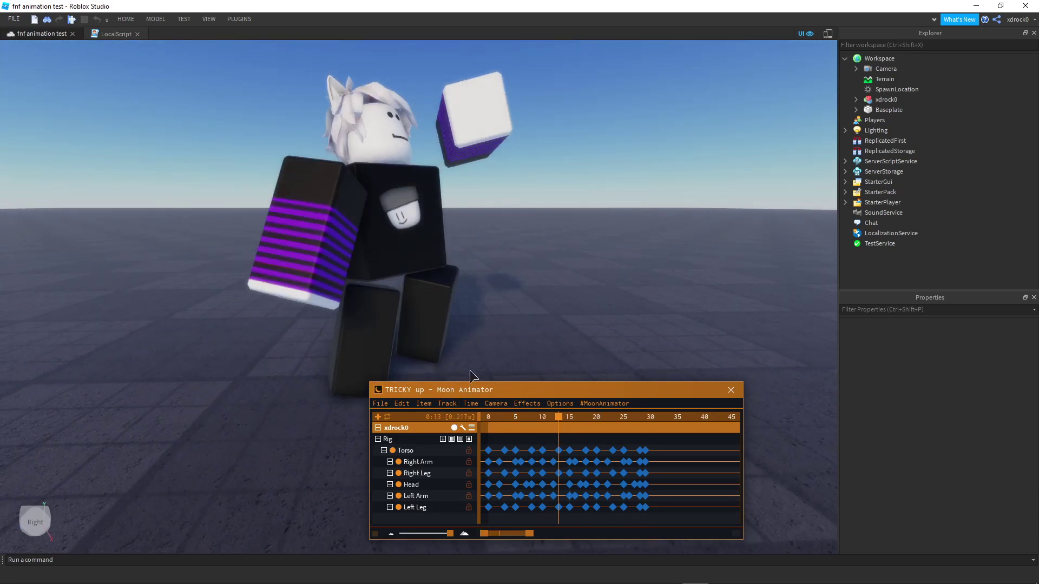
left_click(380, 403)
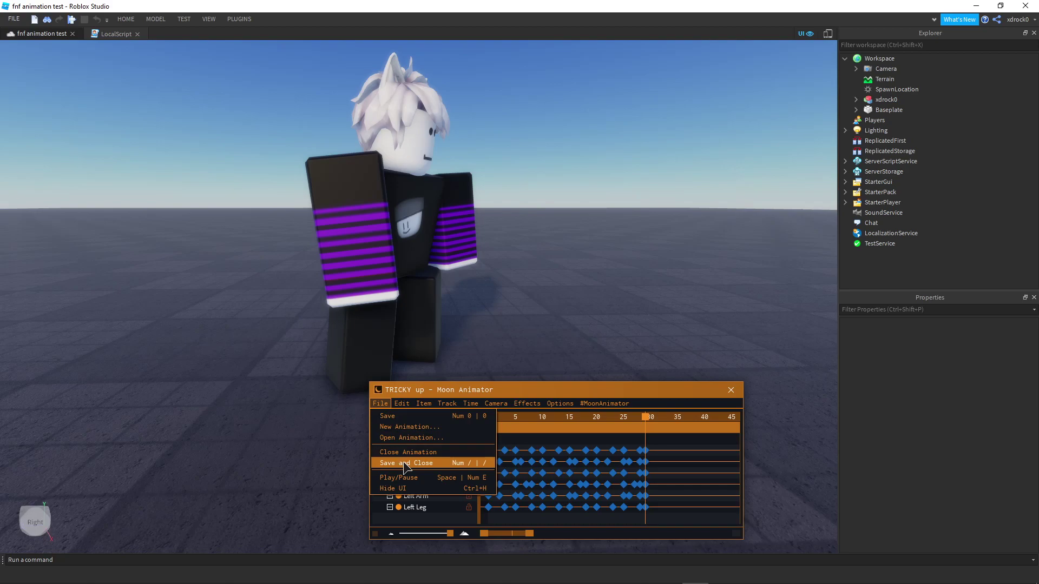
left_click(406, 463)
Open the LocalScript of the Tricky tool in StarterPack and examine its arrow-key input and animation-playing functions.
left_click(845, 182)
left_click(846, 203)
left_click(868, 214)
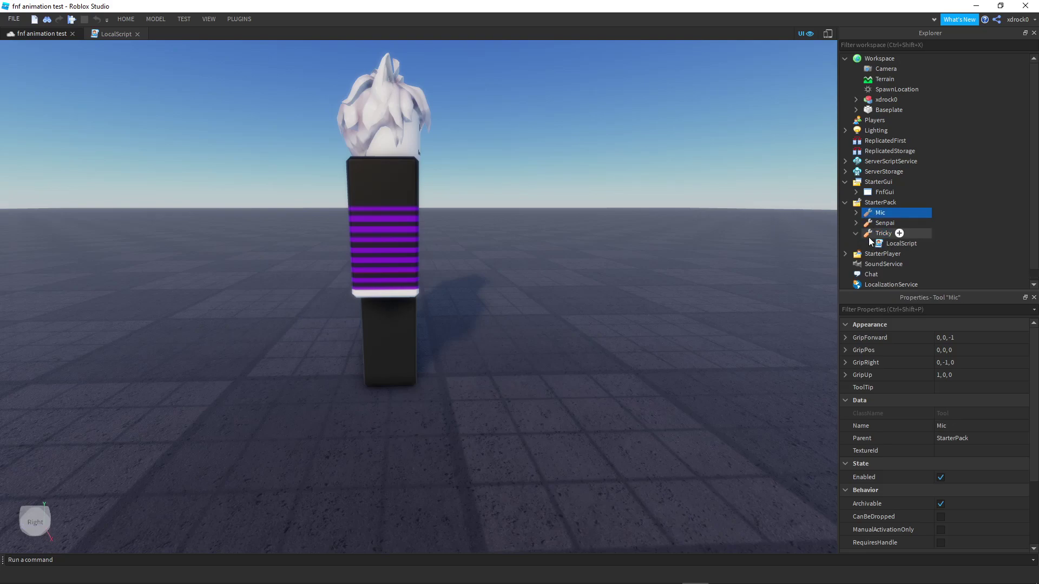
double_click(886, 244)
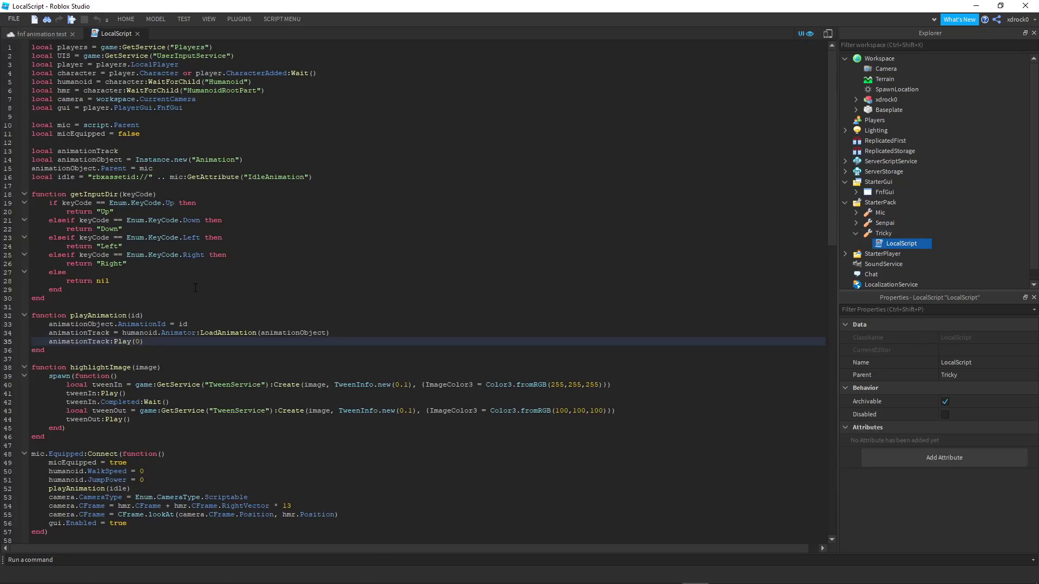
left_click_drag(128, 264, 31, 204)
left_click(142, 342)
left_click(856, 233)
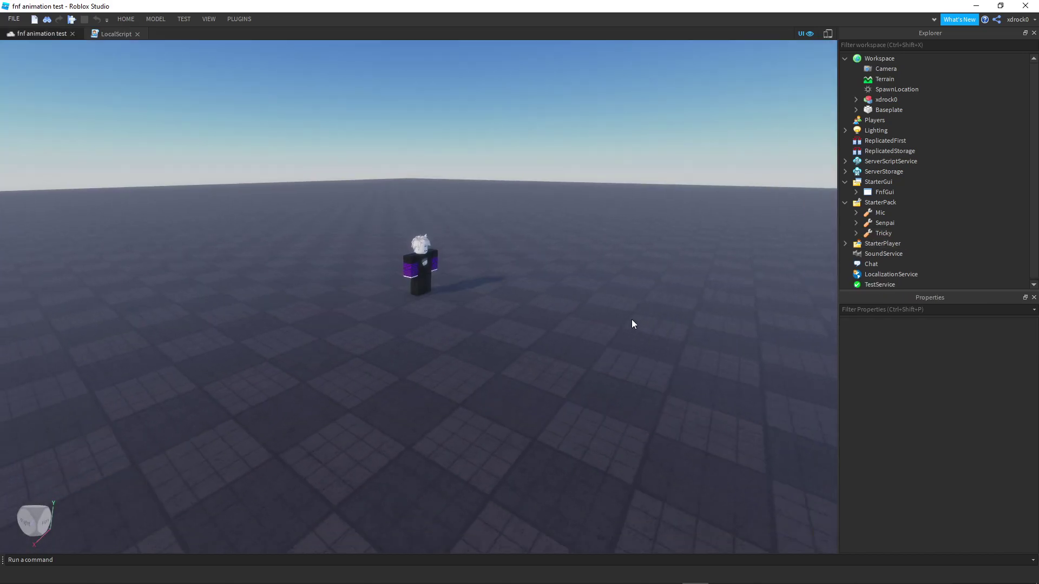
Examine the idle and directional animation ID attributes of the Mic tool in StarterPack.
key("d")
key("e")
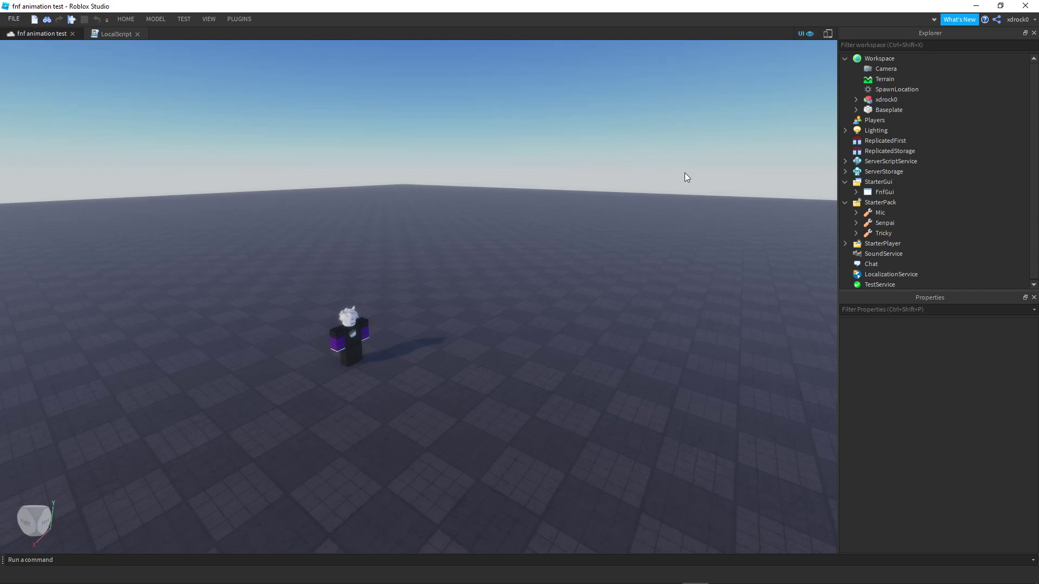
left_click(856, 213)
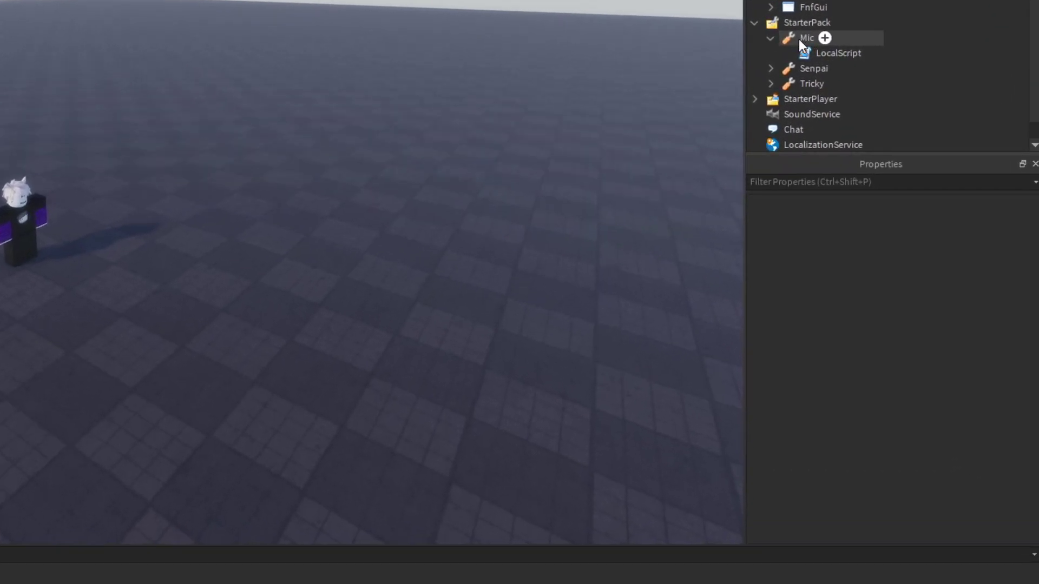
left_click(874, 213)
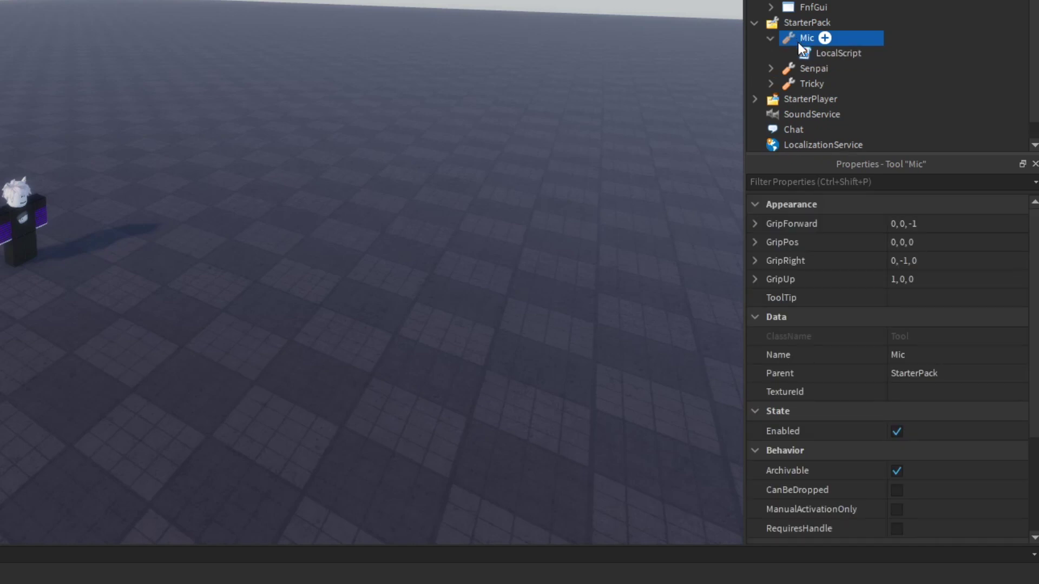
scroll(911, 302, "down", 5)
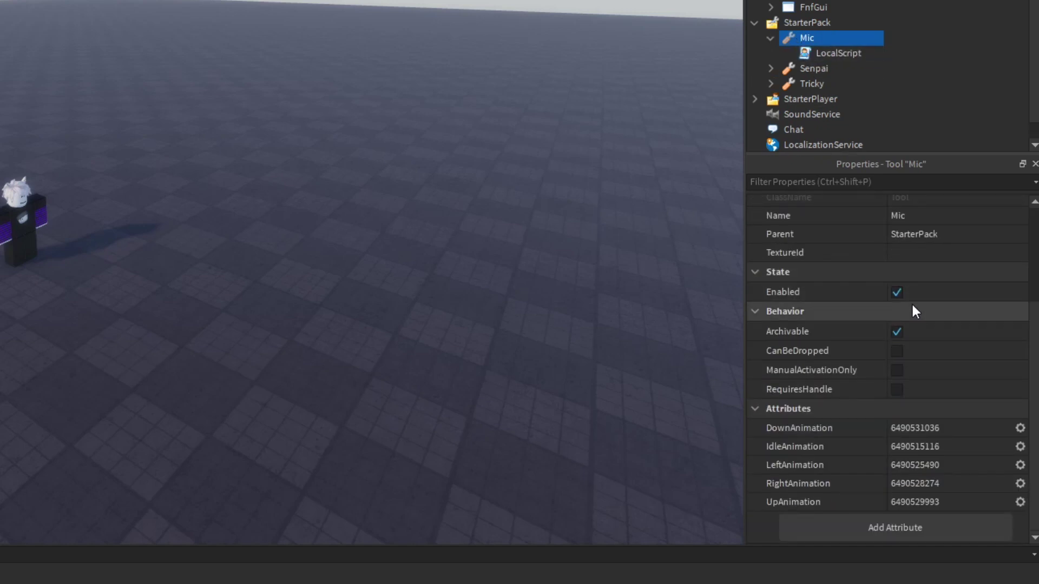
left_click(762, 408)
left_click(755, 535)
scroll(803, 437, "down", 3)
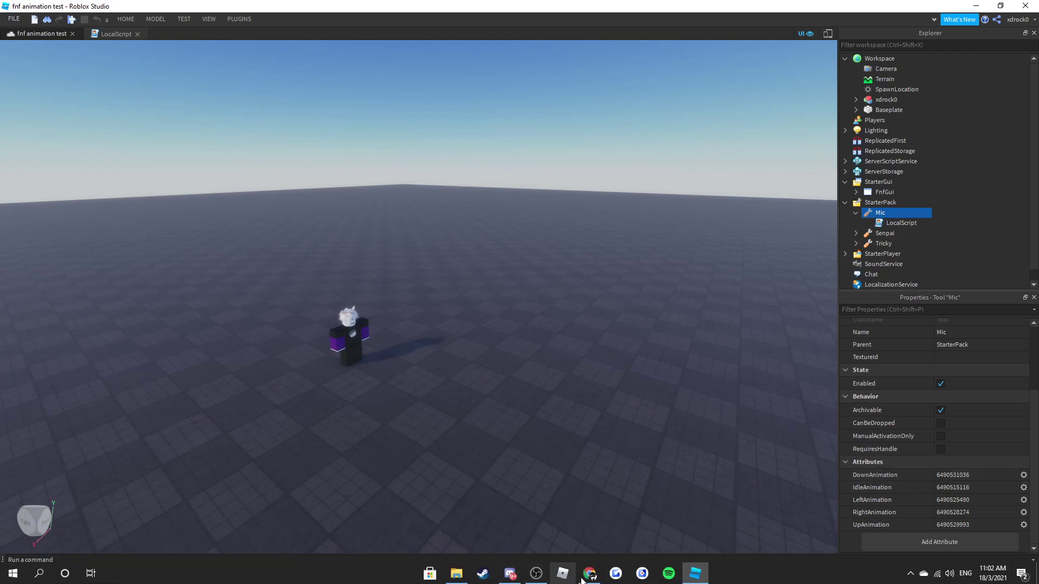
Switch to Chrome and open the whitty animations from the Roblox Develop page in separate tabs.
left_click(589, 573)
left_click(57, 6)
left_click(274, 5)
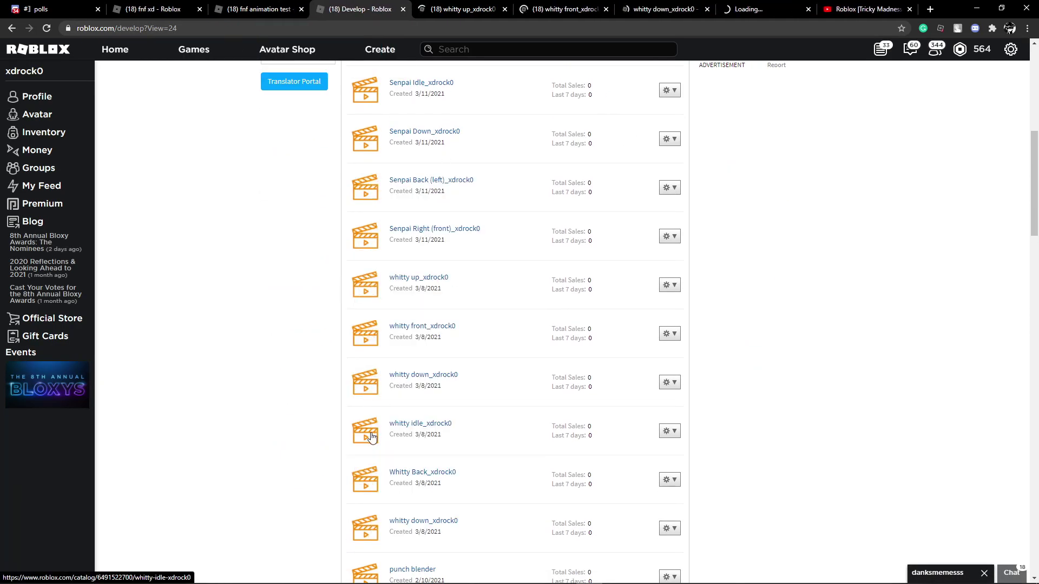
middle_click(372, 435)
left_click(412, 9)
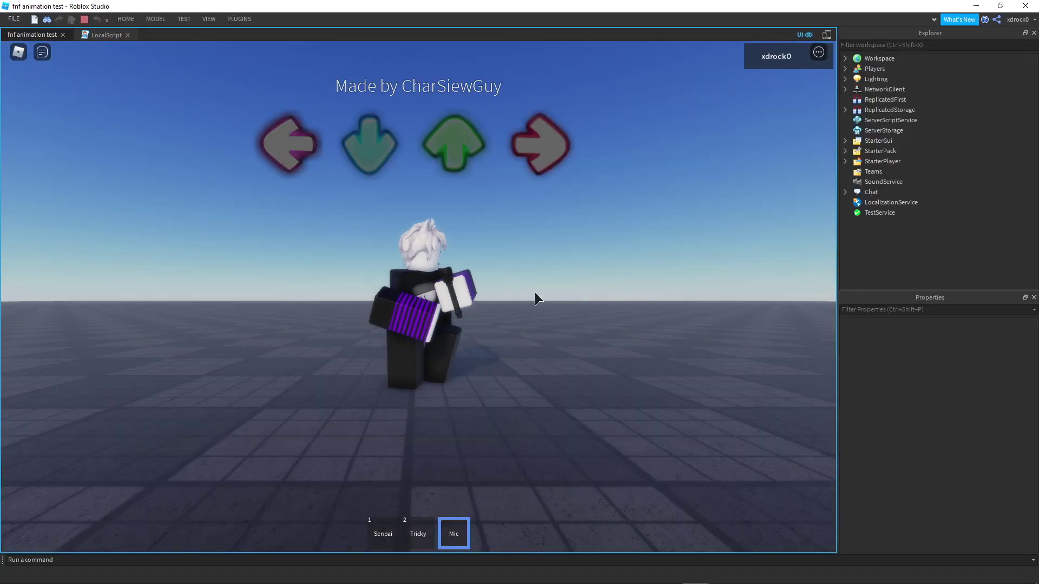
Test the equipped Mic tool's up, down, left and right animations in the running Roblox Studio playtest.
key("Up")
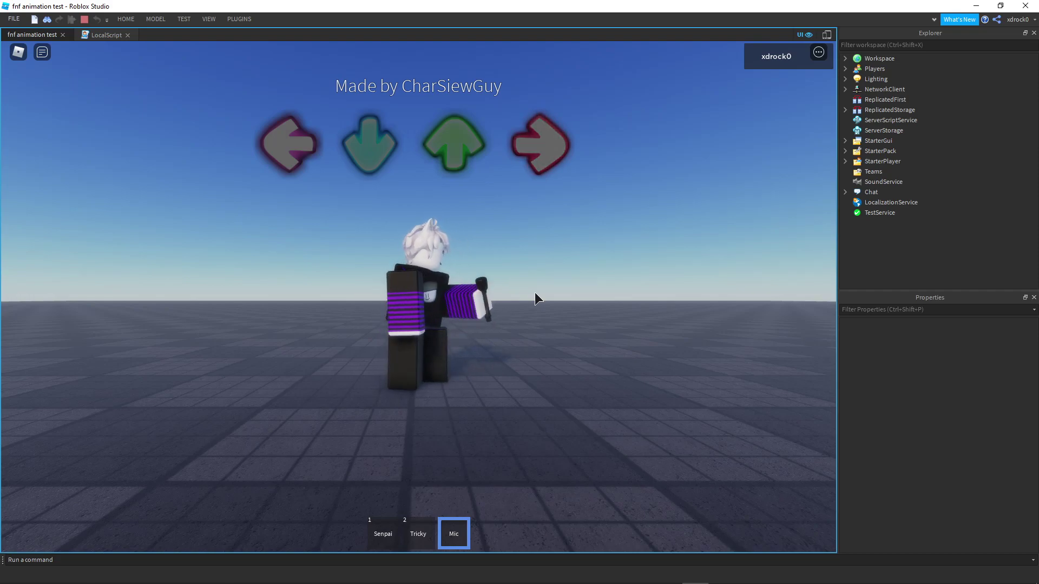
key("Up")
key("Down")
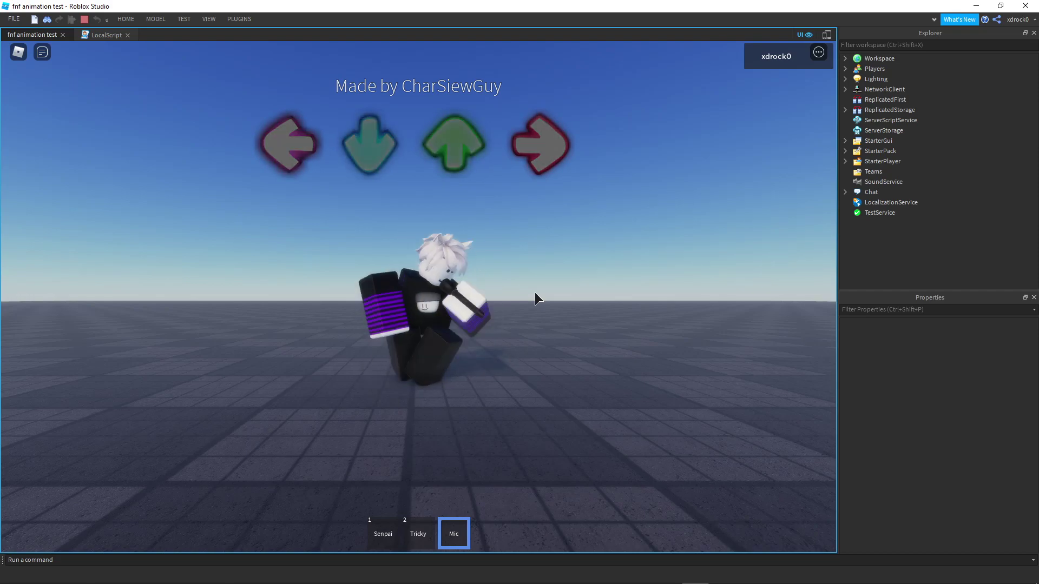
key("Right")
key("Left")
key("Down")
key("Up")
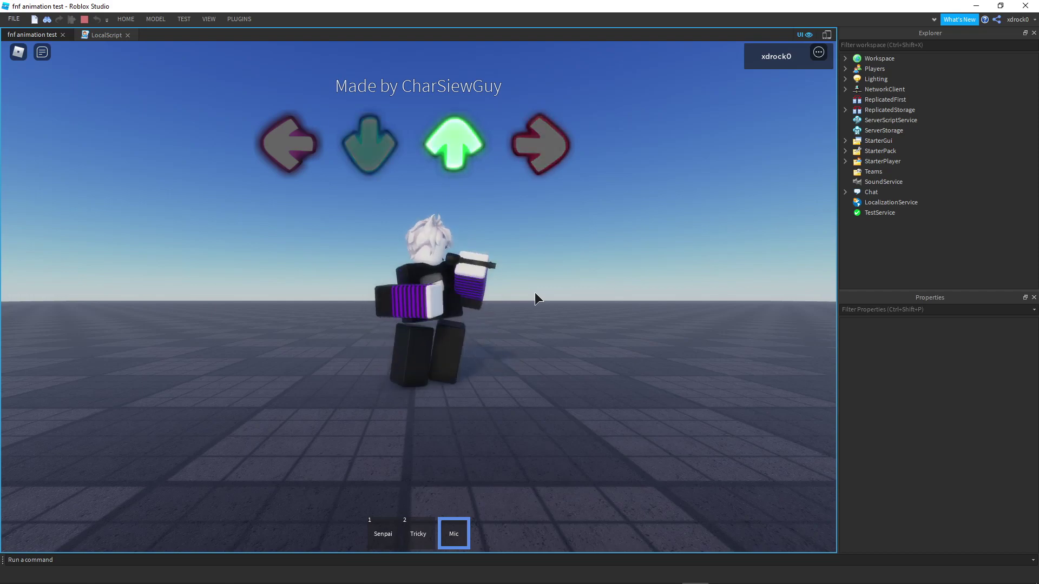
key("Down")
key("Left")
key("Up")
key("Down")
key("Left")
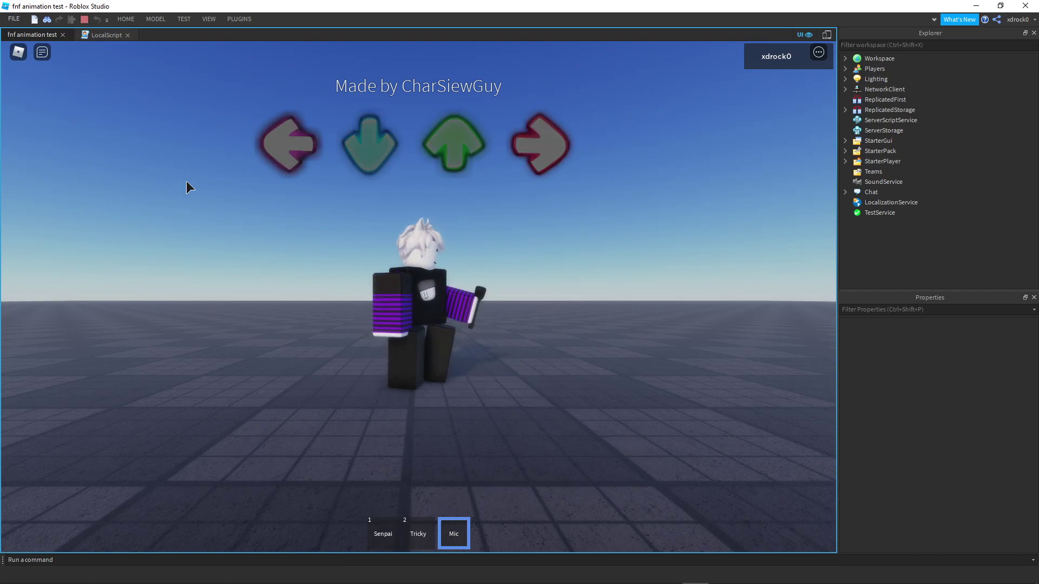
key("Right")
key("Left")
key("Right")
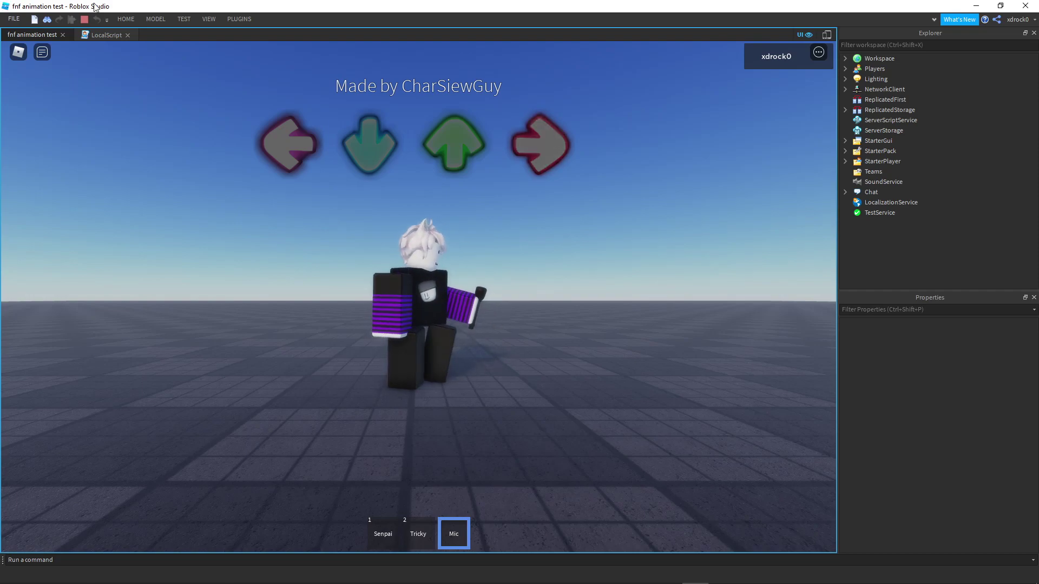
Stop the playtest and set the animationTrack:Play argument to 0.1 in the Tricky tool's LocalScript.
key("shift+F5")
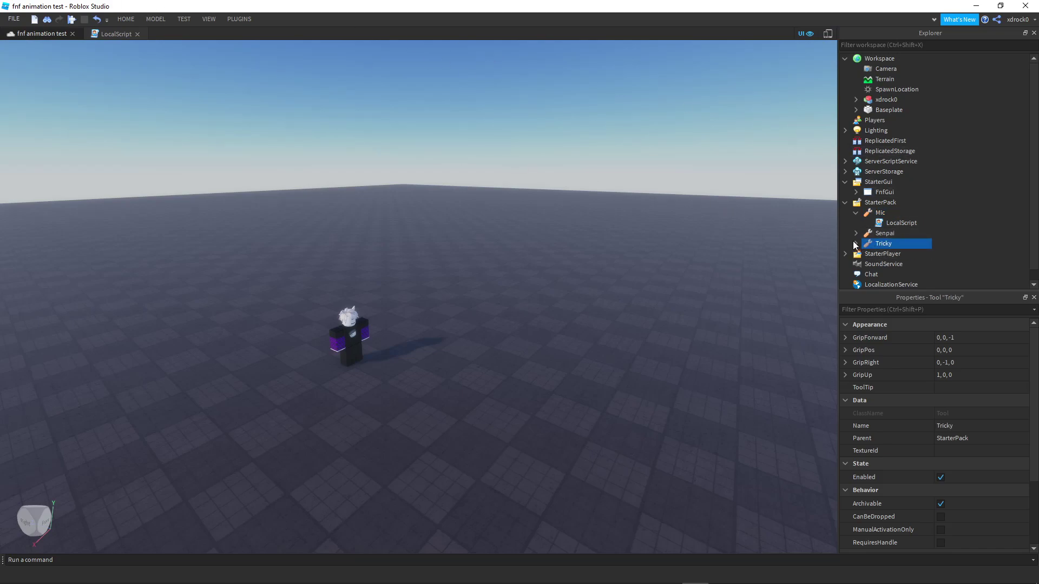
left_click(855, 244)
double_click(898, 243)
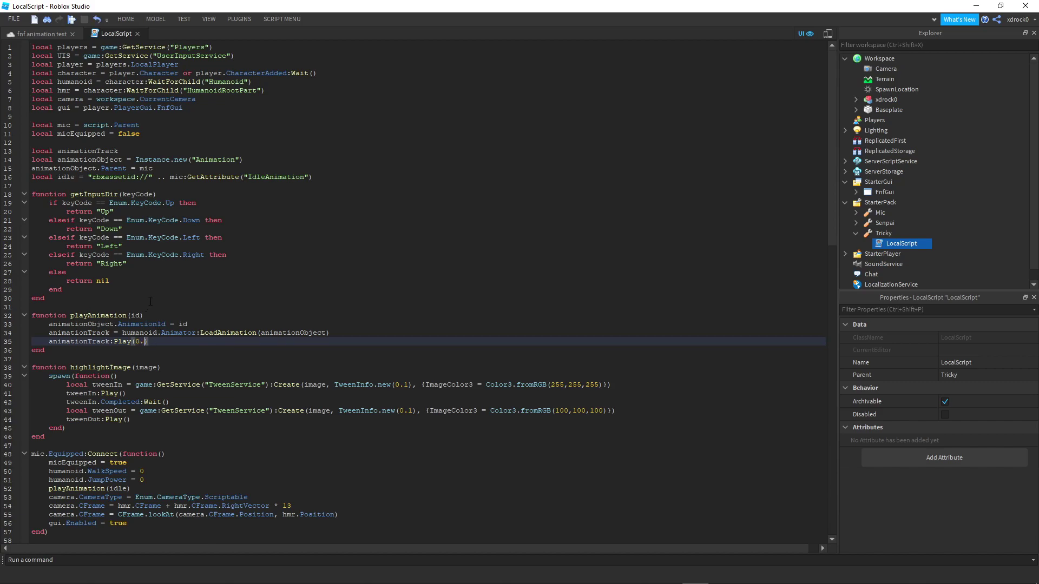
Playtest the Tricky tool's right and up animations with the 0.1 fade time and end the test.
left_click(41, 34)
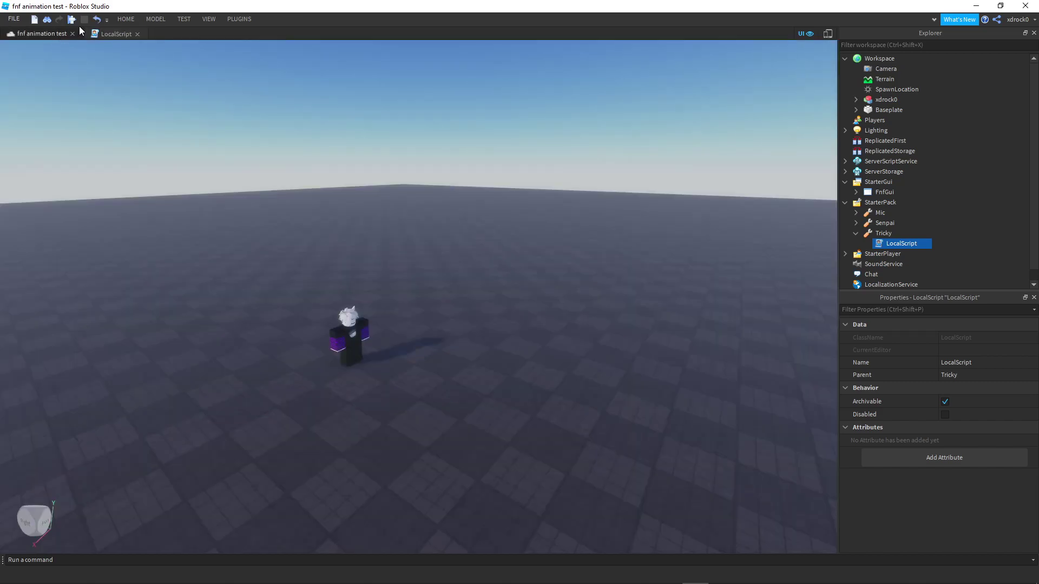
left_click(70, 20)
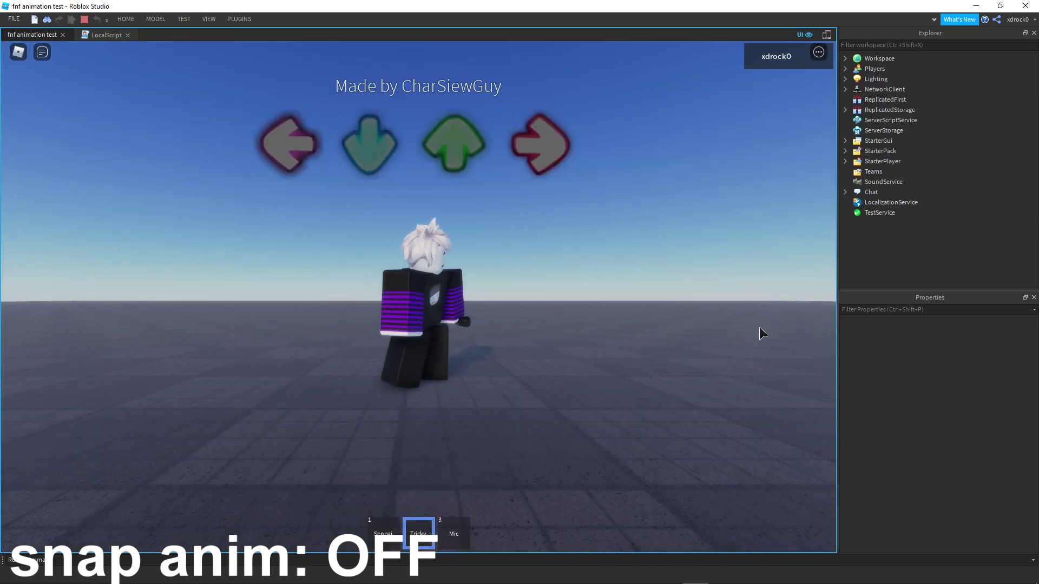
key("Right")
key("Right")
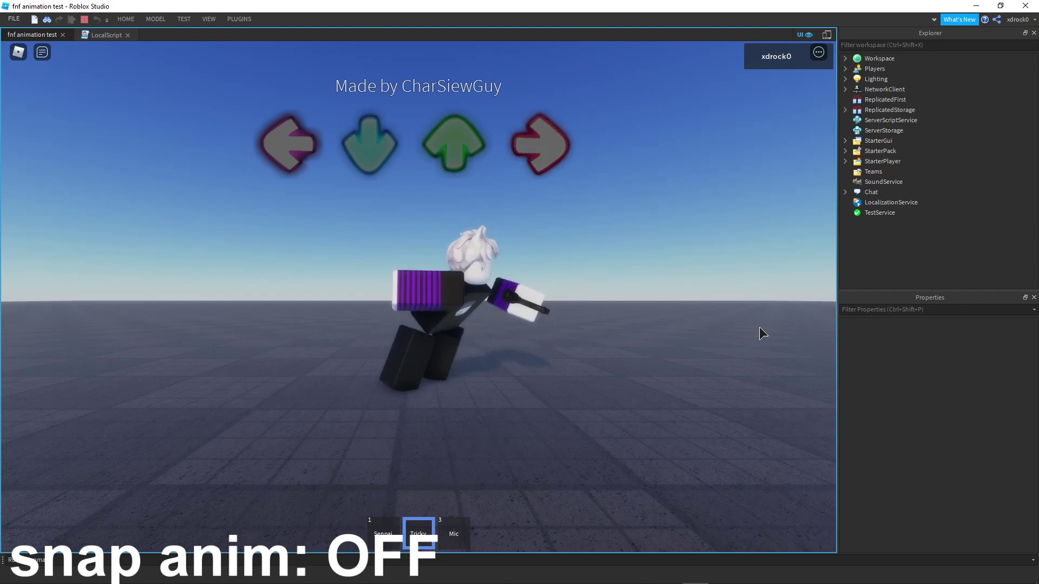
key("Right")
key("Right")
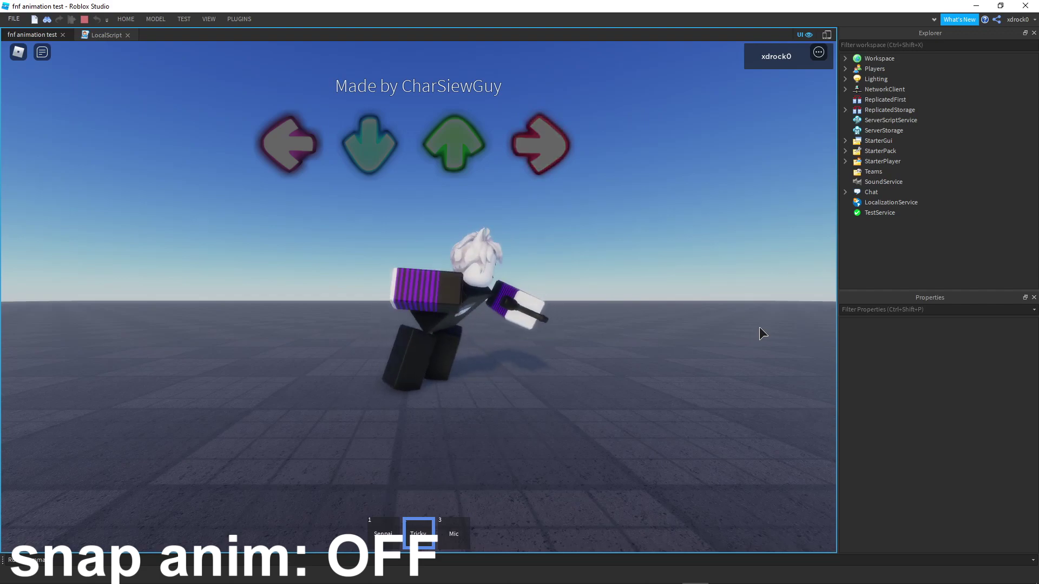
key("Right")
key("Up")
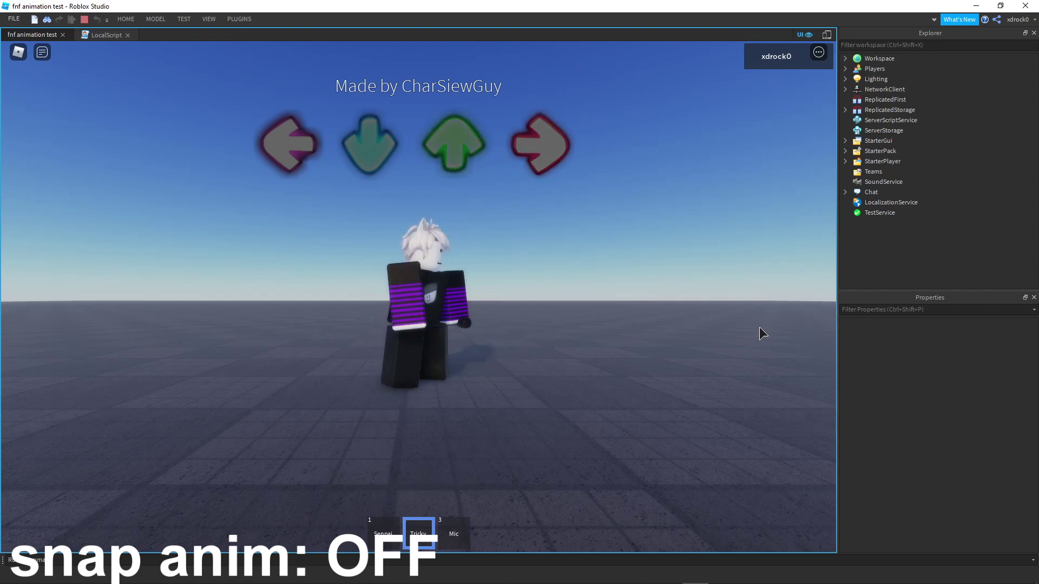
key("Up")
key("Up")
key("Up")
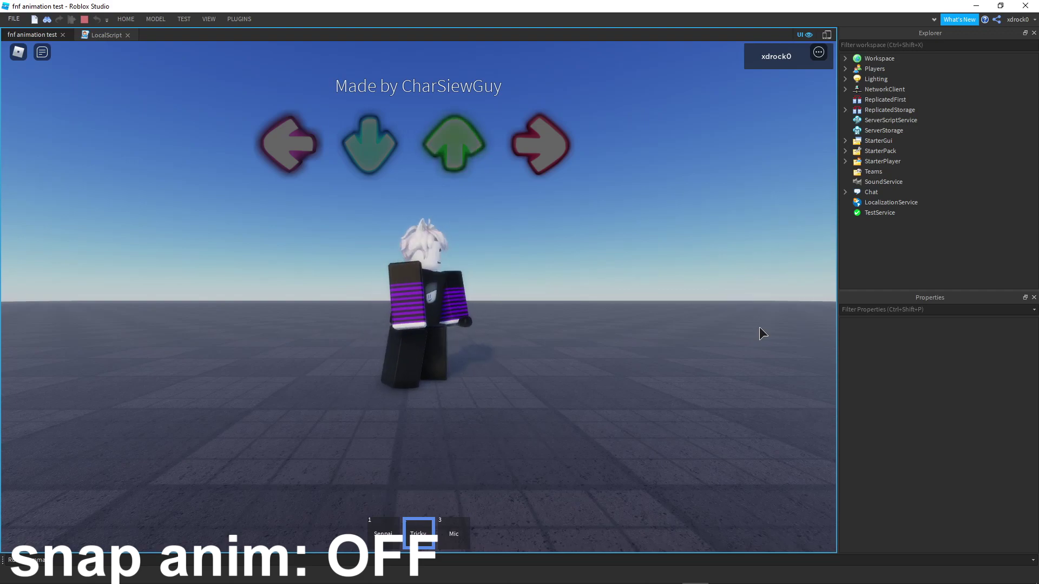
key("Up")
key("Up")
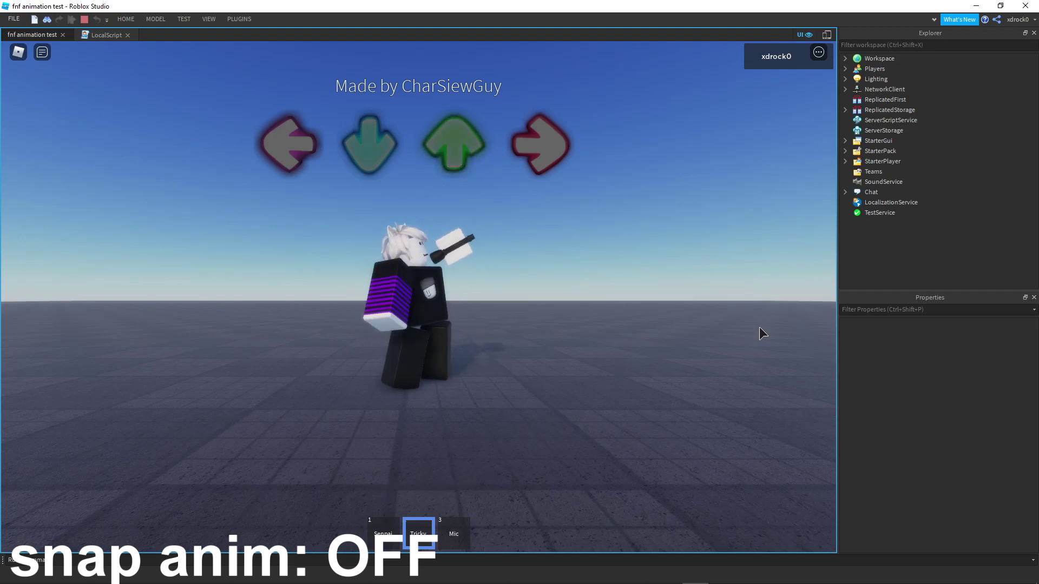
left_click(82, 19)
Change the animationTrack:Play argument in the Tricky tool's LocalScript to 0 in the playAnimation function.
left_click(94, 34)
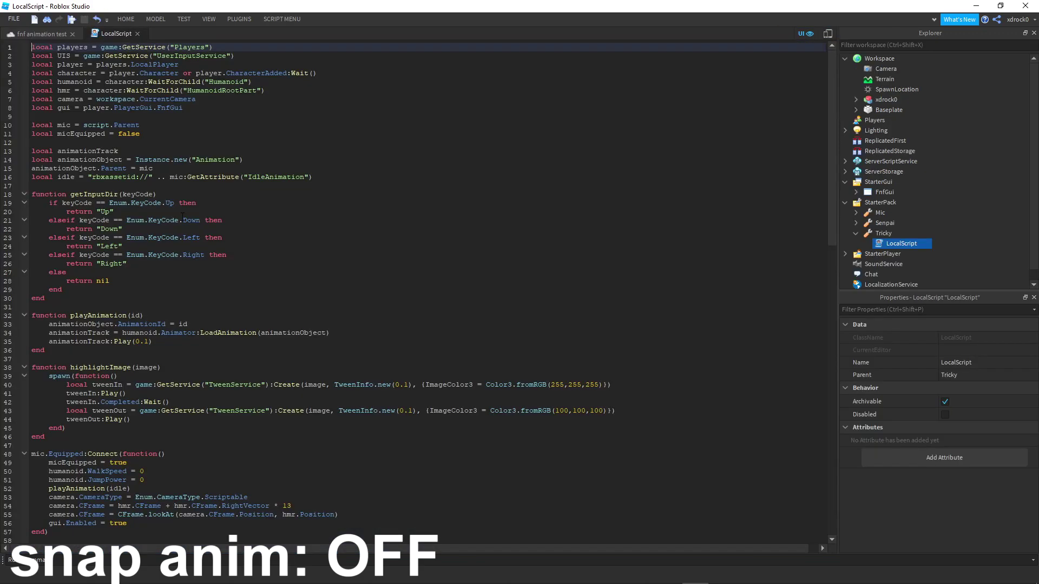
left_click(149, 343)
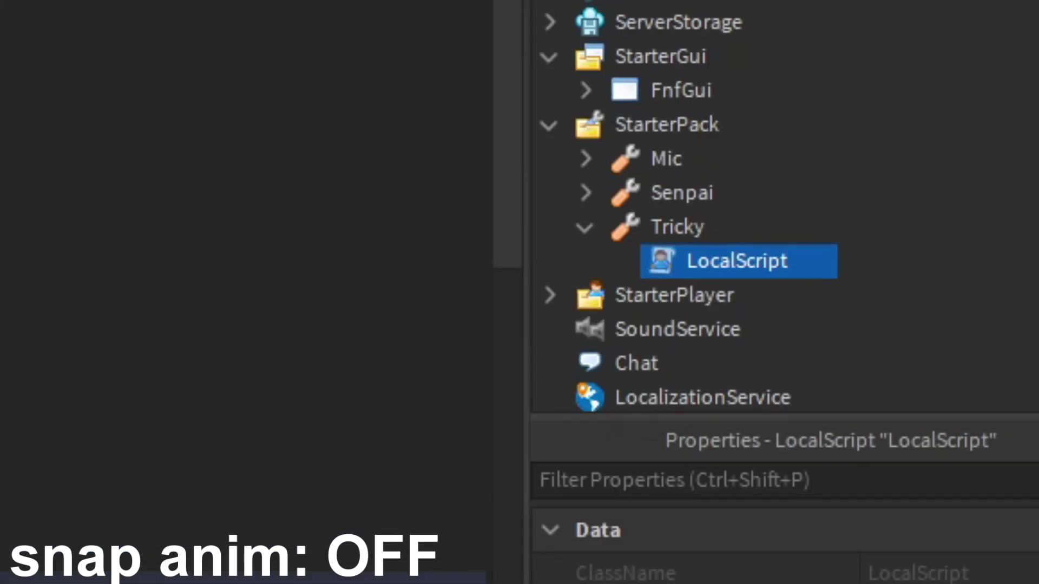
mouse_move(666, 232)
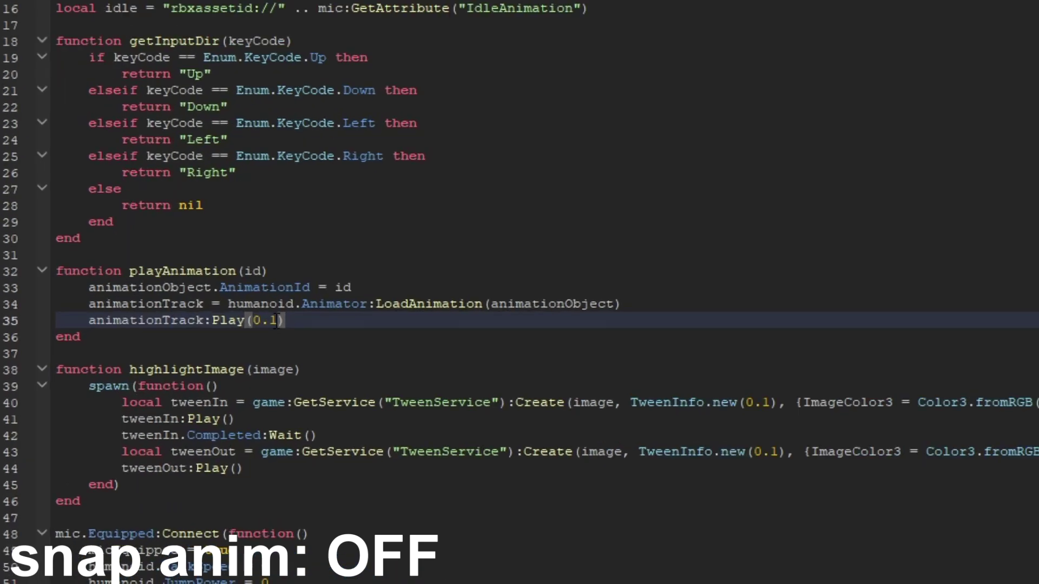
left_click_drag(148, 342, 139, 343)
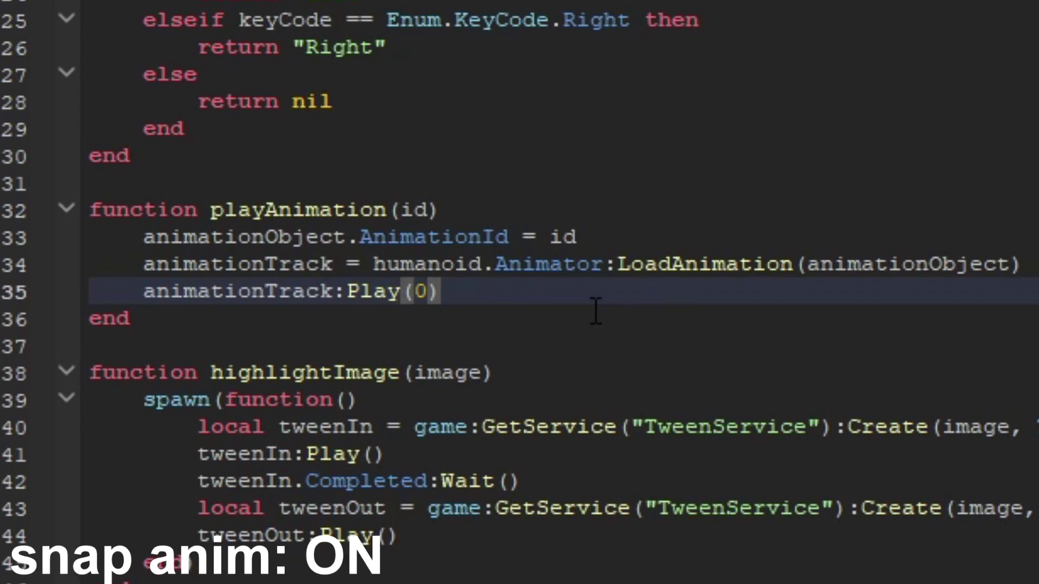
Run a playtest with the Tricky tool equipped, try all four directional animations with the fade time at 0, and stop it.
left_click(27, 36)
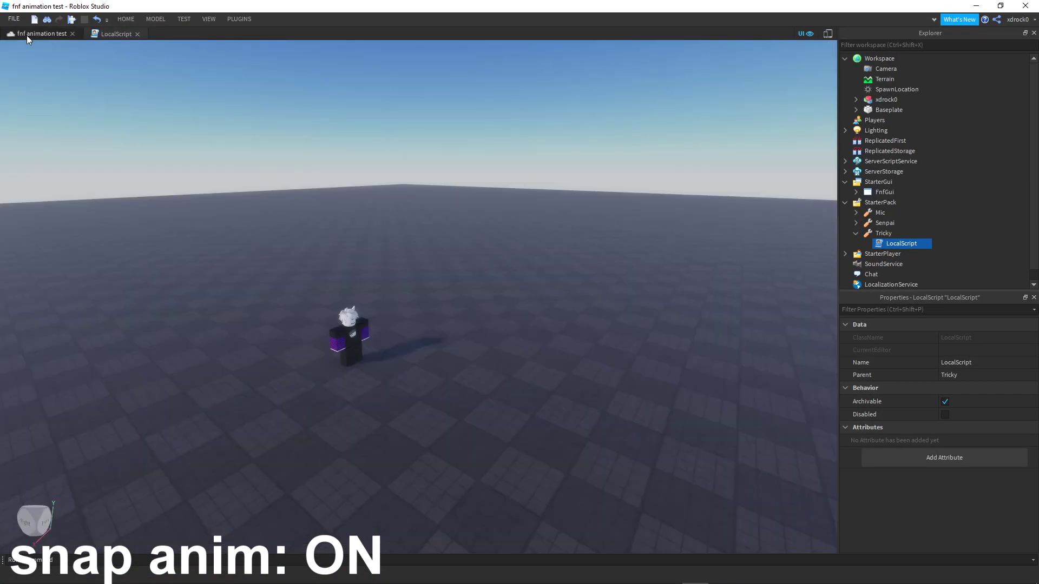
left_click(72, 19)
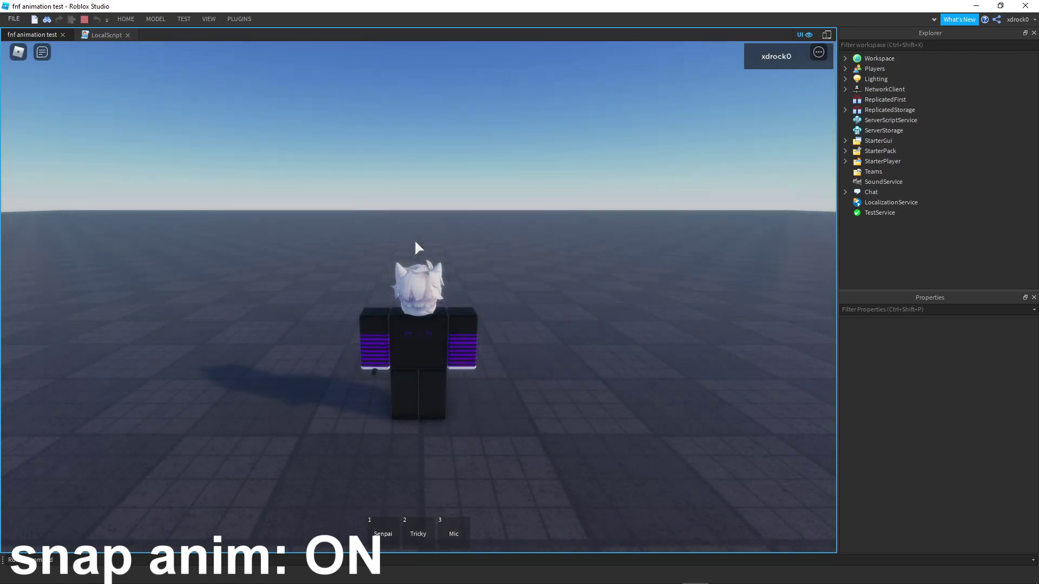
key("2")
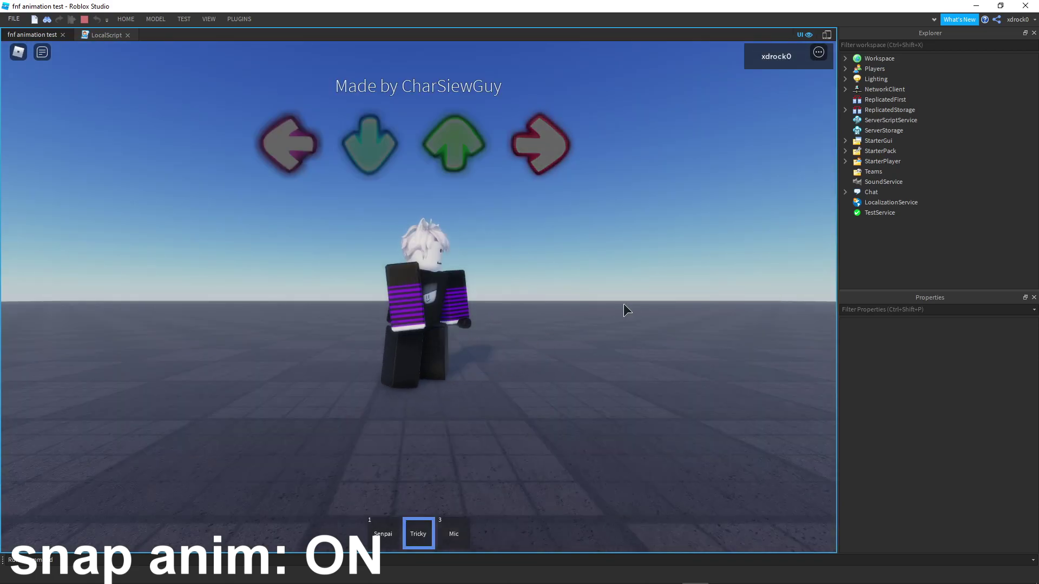
key("Right")
key("Left")
key("Right")
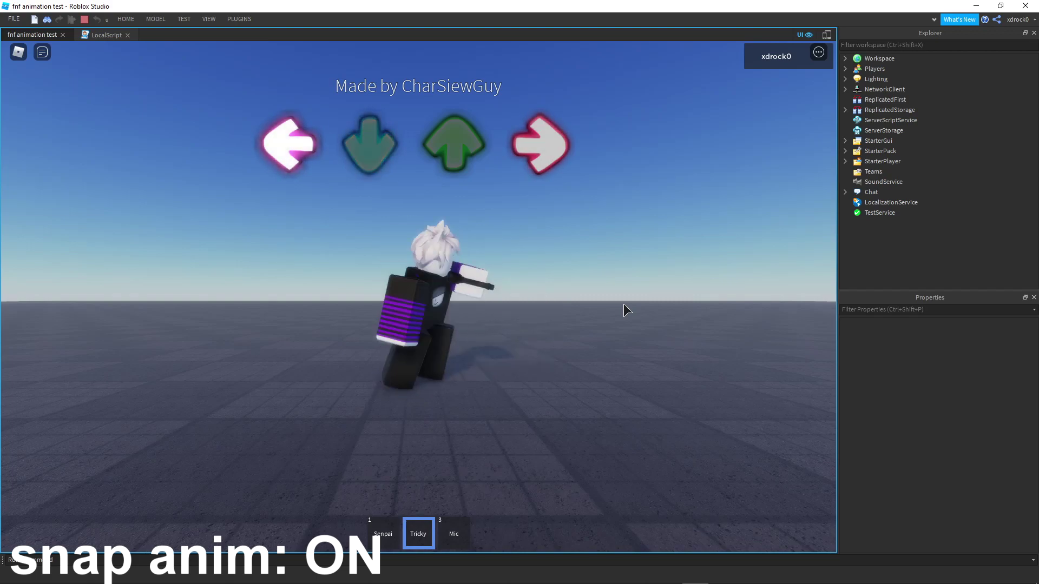
key("Down")
key("Up")
key("Right")
key("Right")
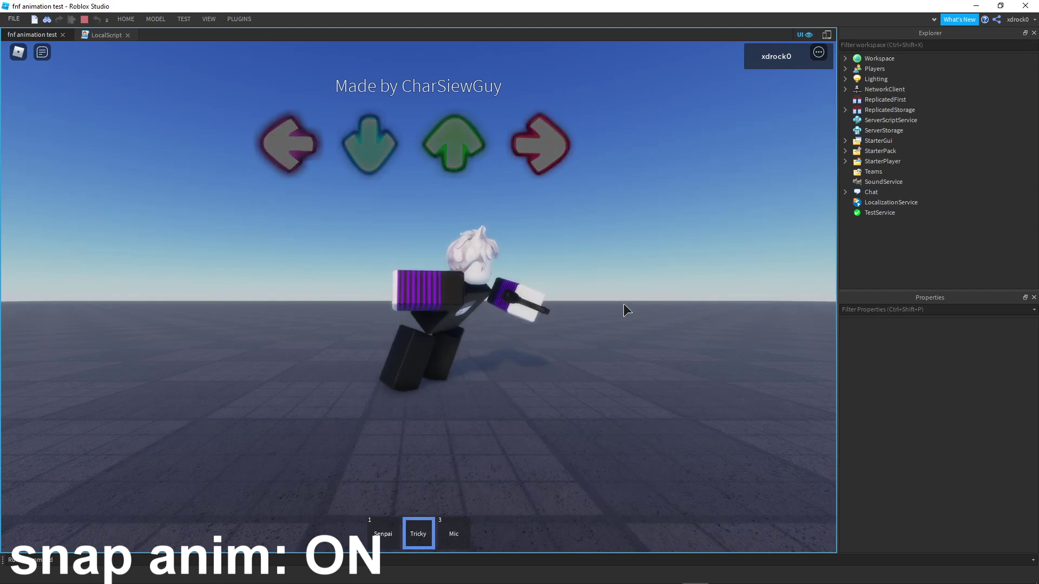
key("Right")
key("Right")
key("Up")
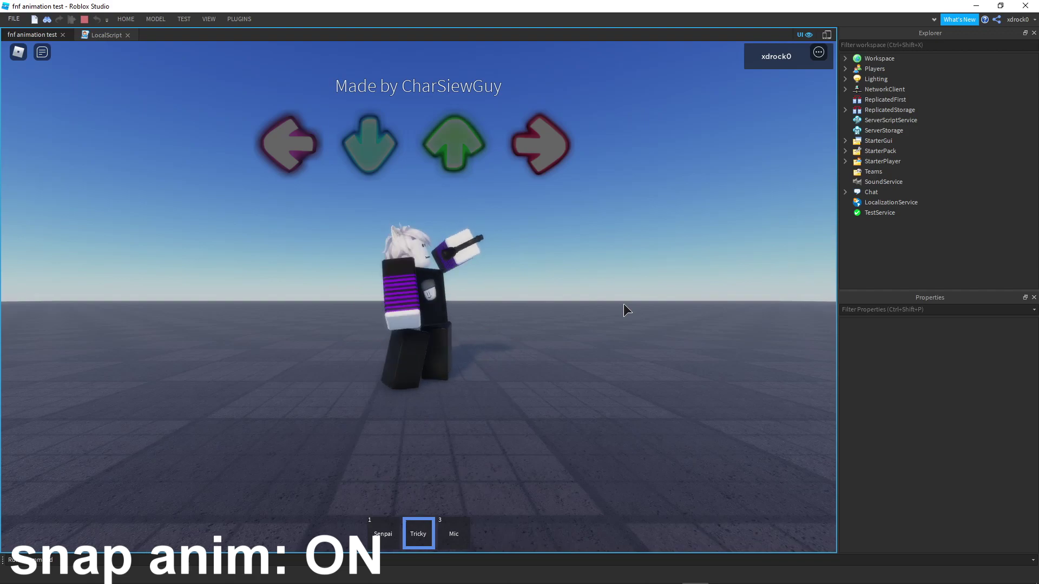
key("Left")
key("Right")
key("Left")
key("Up")
key("Down")
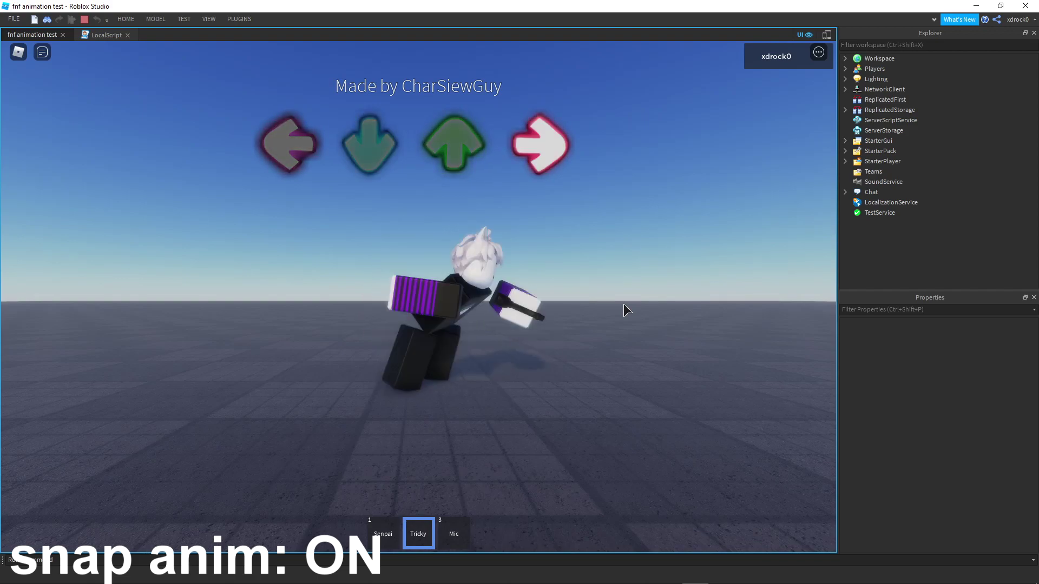
left_click(84, 19)
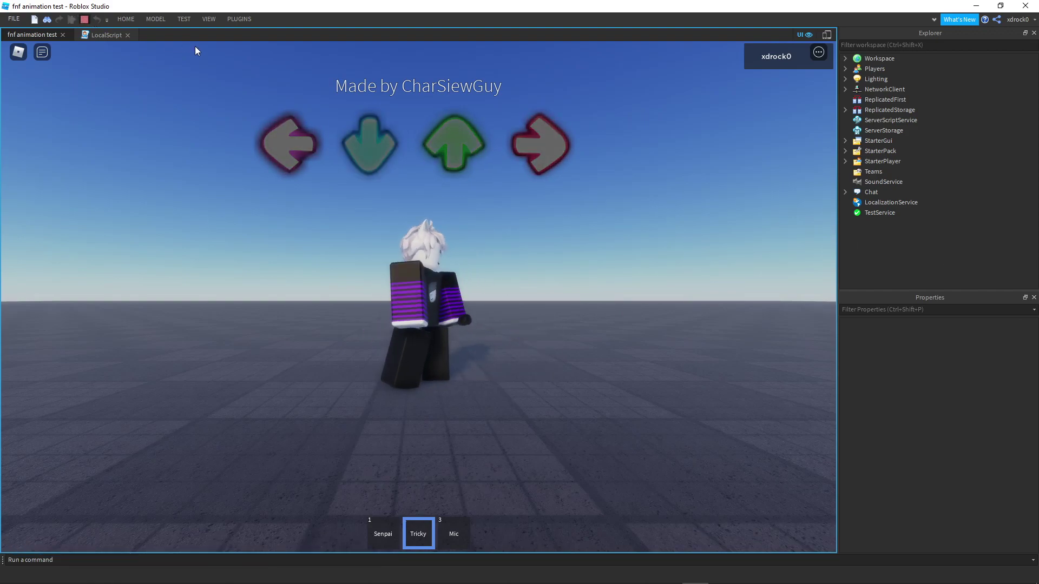
key("shift+F5")
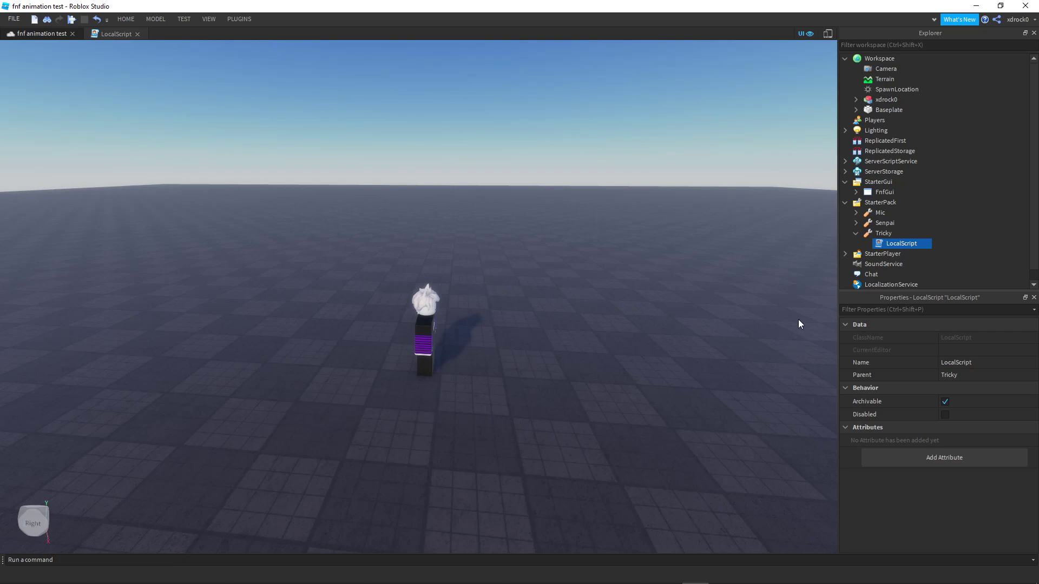
mouse_move(928, 230)
scroll(856, 232, "down", 1)
scroll(856, 232, "up", 1)
right_click_drag(635, 287, 641, 289)
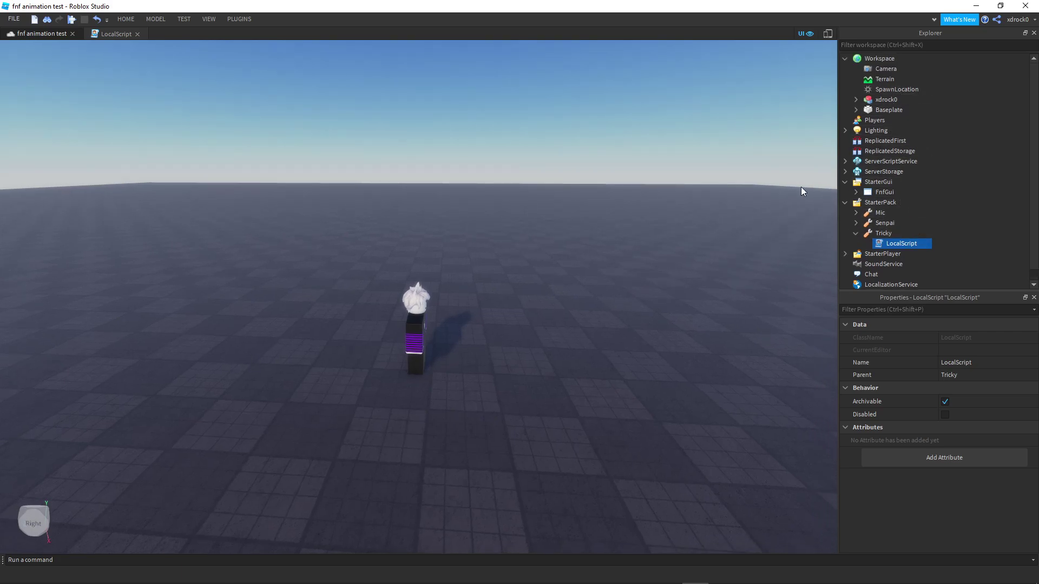
key("d")
right_click_drag(801, 187, 725, 157)
key("w")
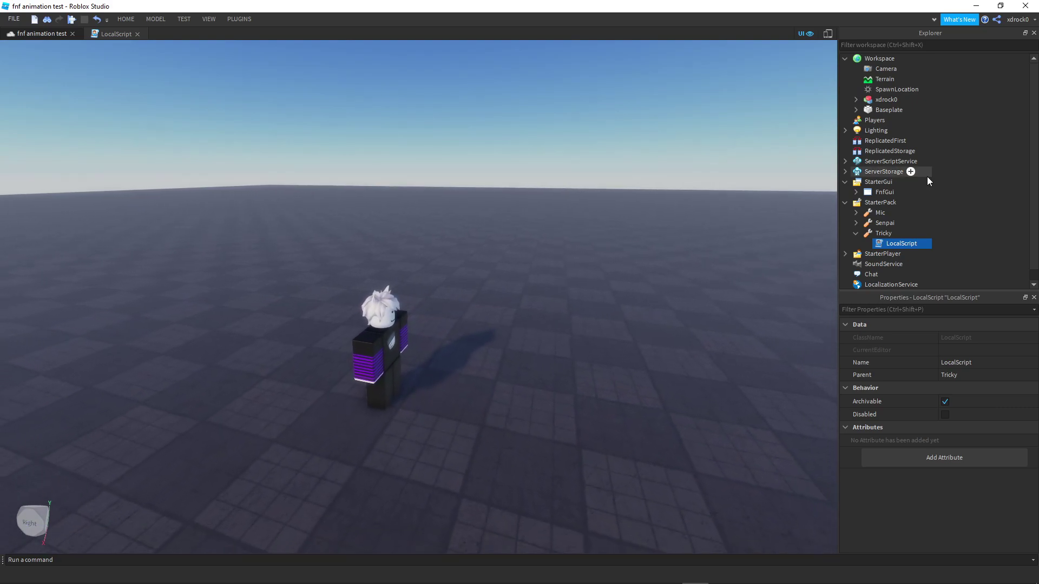
key("s")
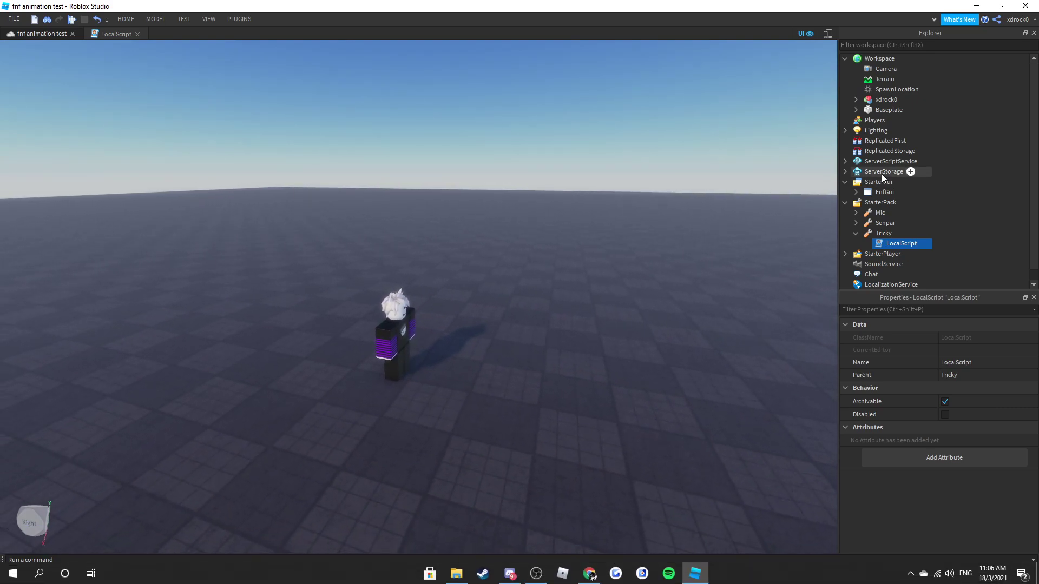
Start another playtest, equip the Tricky tool and play its left, right, down and up animations from the fixed side camera.
left_click(885, 223)
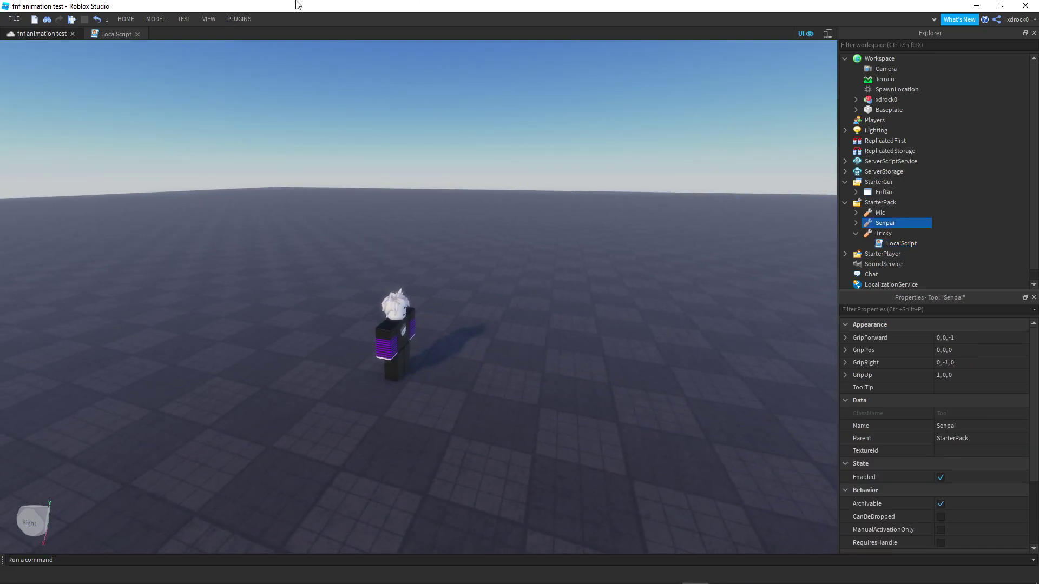
left_click(71, 19)
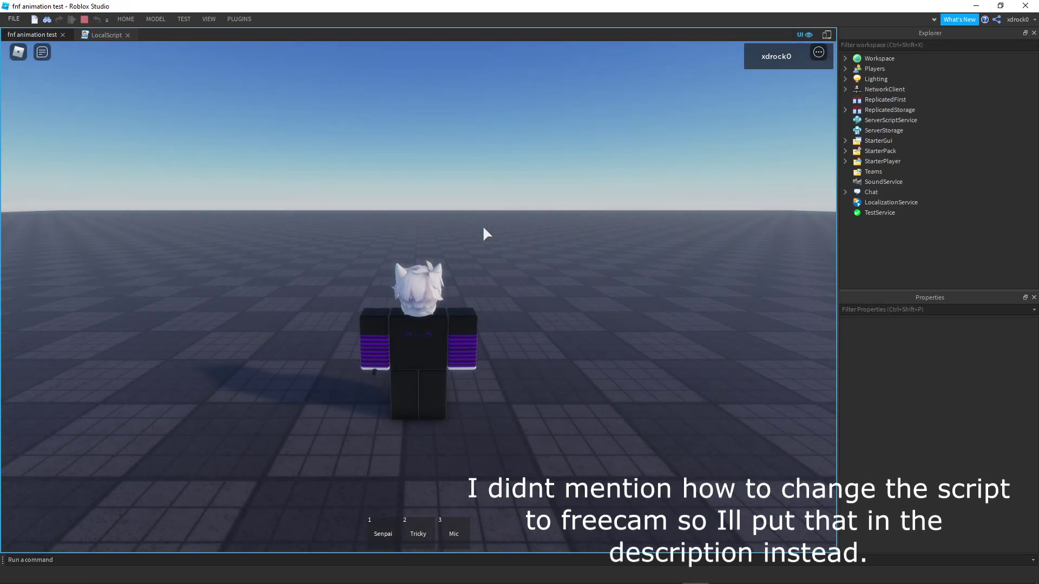
key("2")
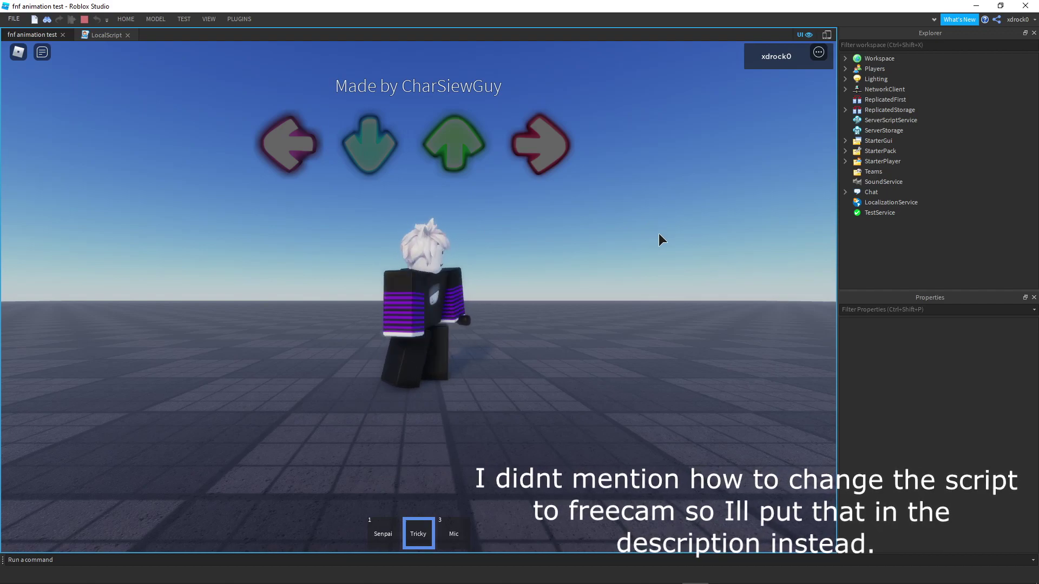
key("Left")
key("Right")
key("Down")
key("Up")
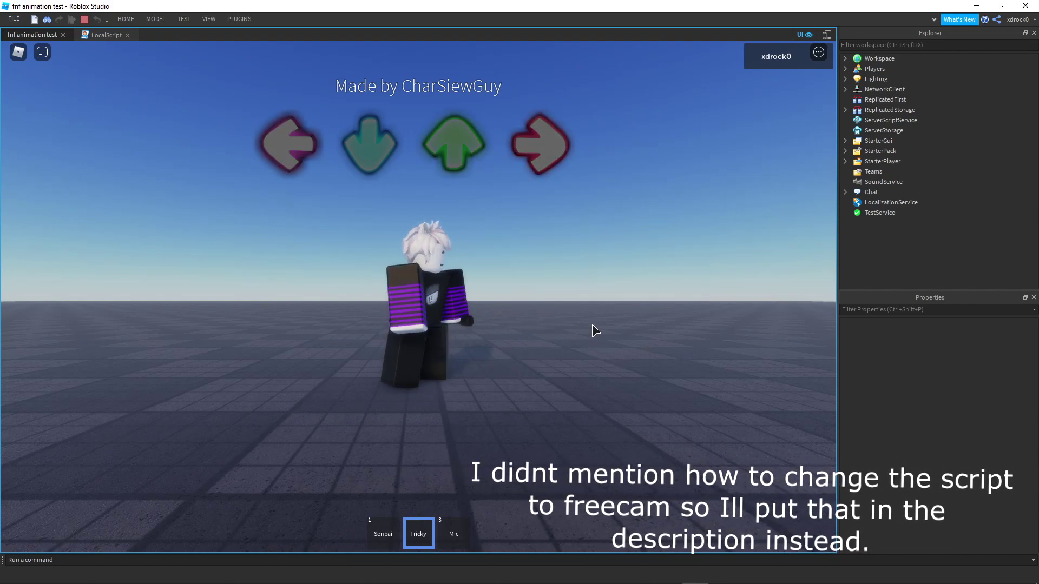
Equip the Senpai tool, test its directional animations from several angles with the free camera, and end the playtest.
key("1")
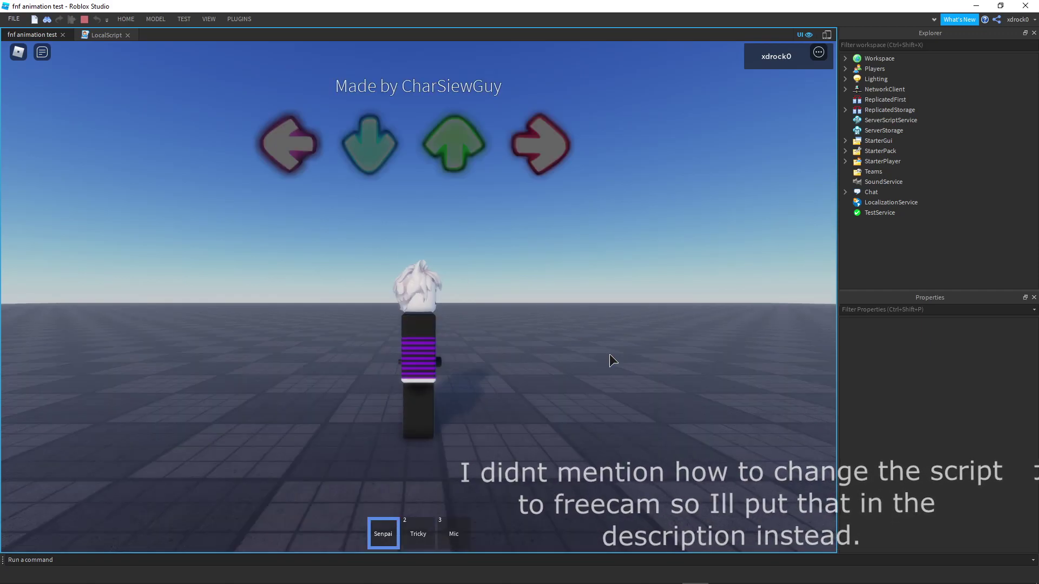
right_click_drag(615, 355, 614, 354)
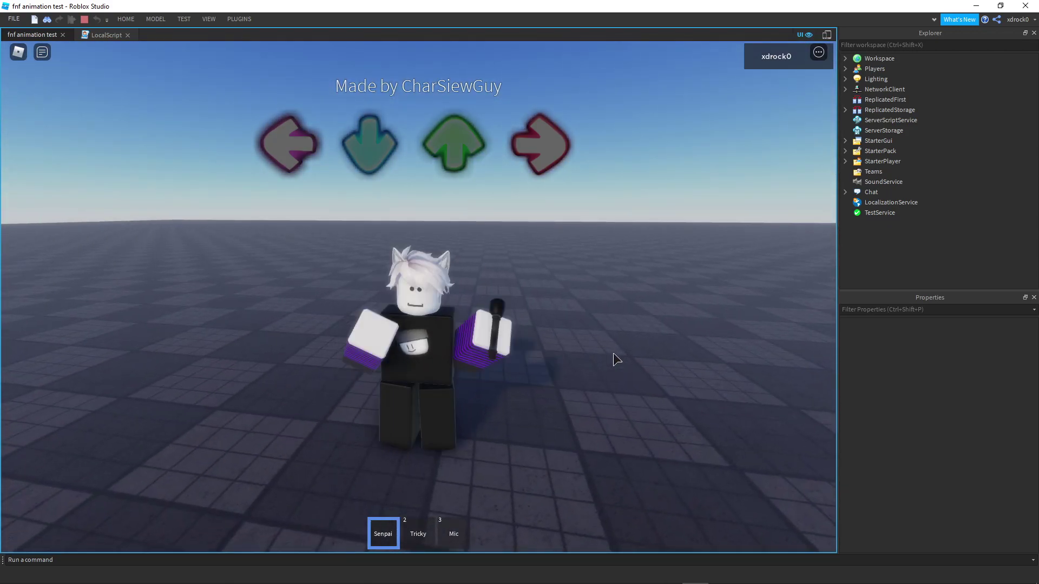
key("Up")
key("Right")
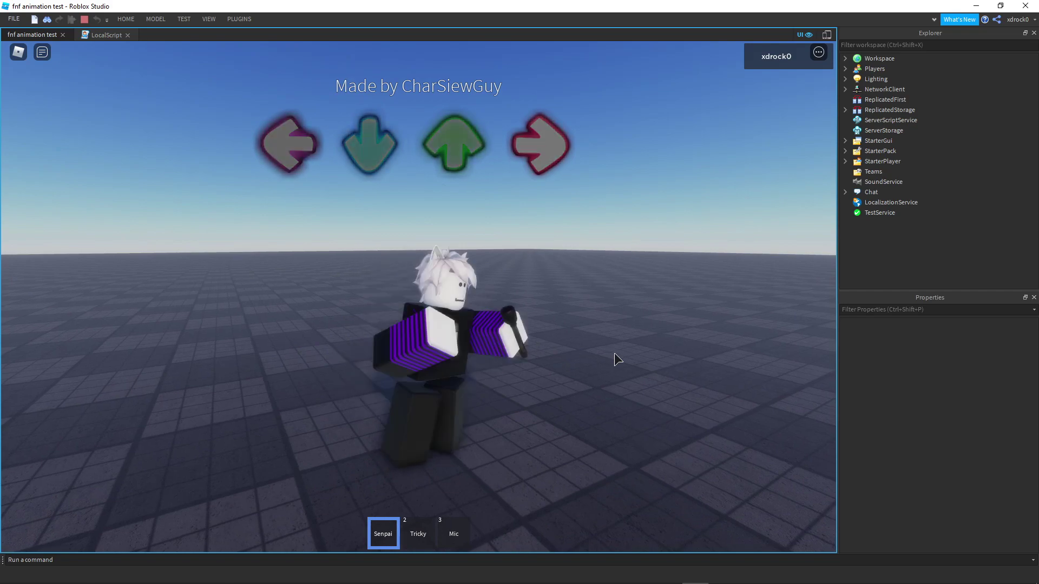
key("Down")
key("Up")
key("Right")
key("Up")
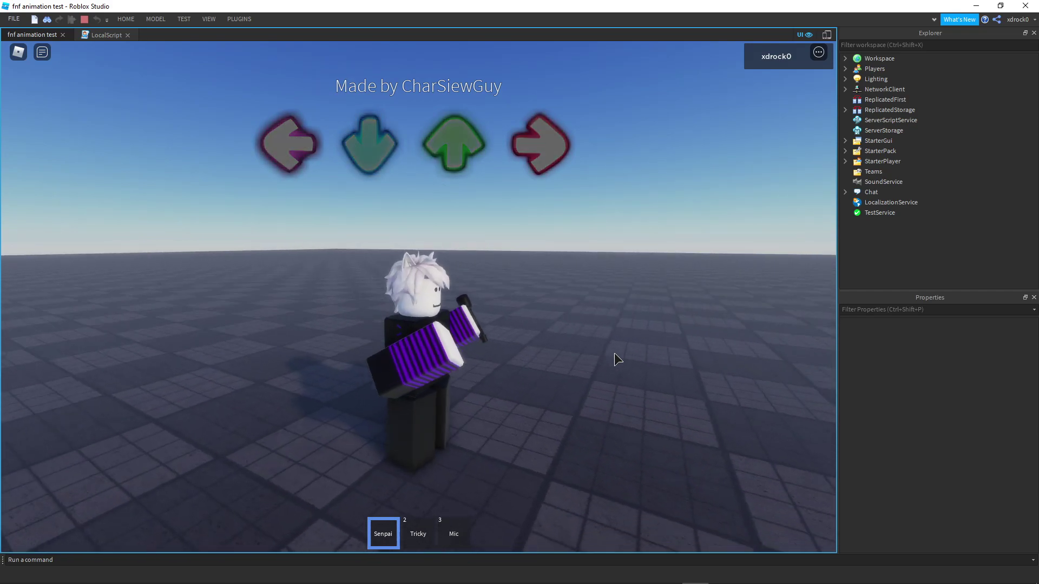
key("Right")
key("Up")
key("Left")
key("Down")
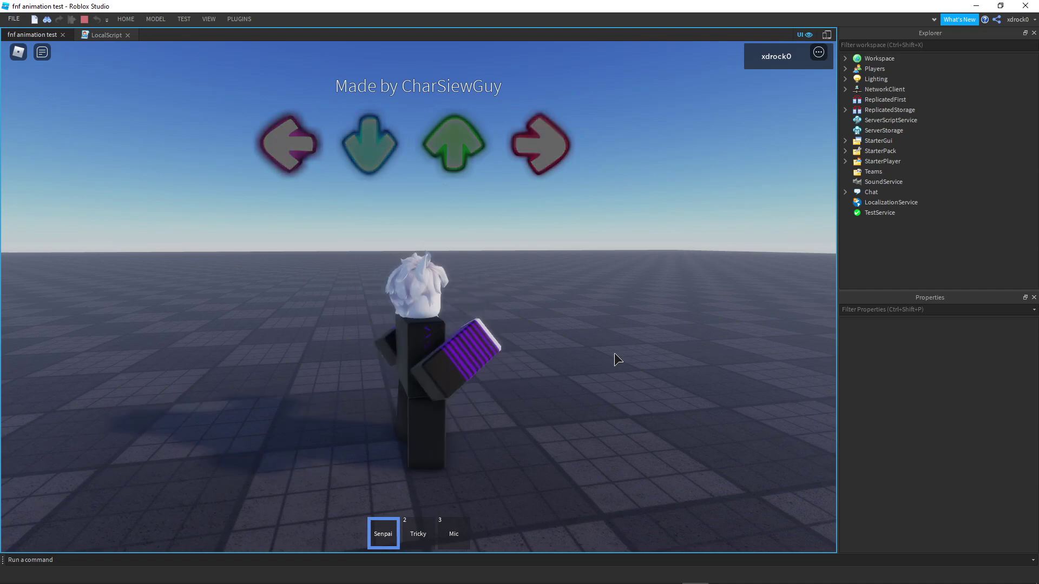
key("Left")
key("Down")
key("Right")
left_click(84, 19)
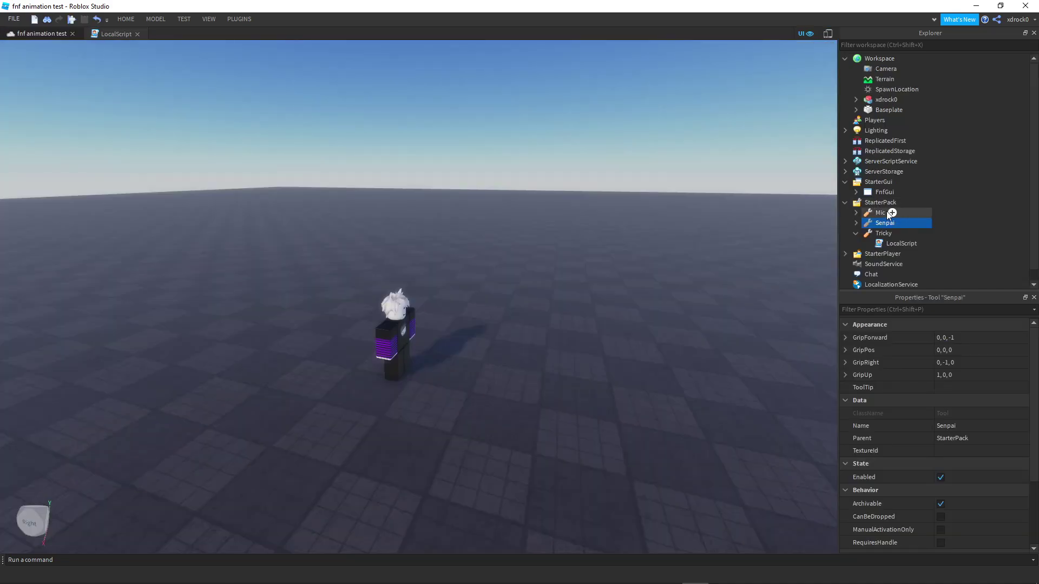
Open the Senpai tool's LocalScript and examine which key code getInputDir matches to each returned direction.
left_click(855, 233)
left_click(857, 223)
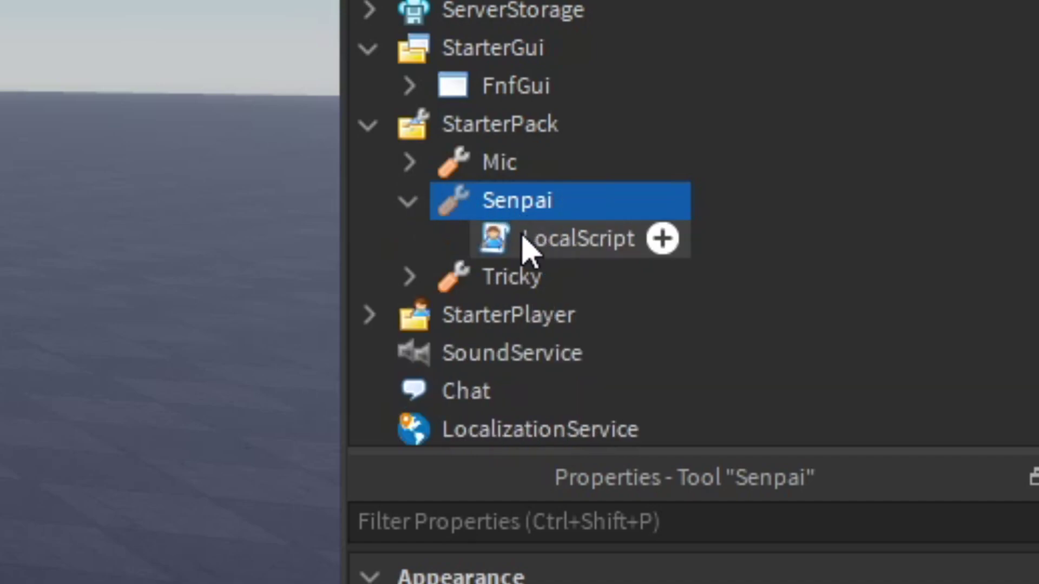
double_click(524, 244)
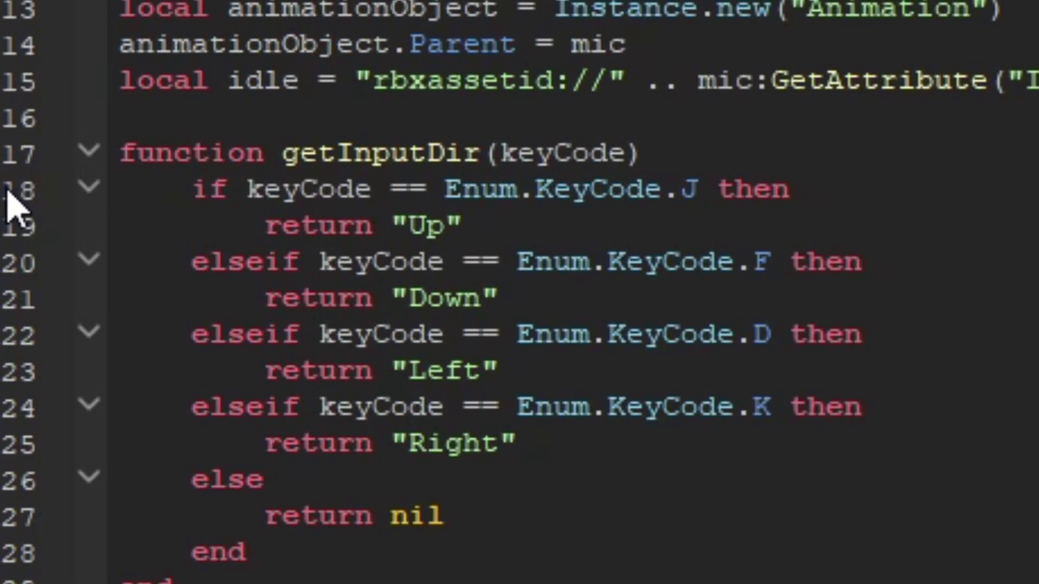
double_click(688, 192)
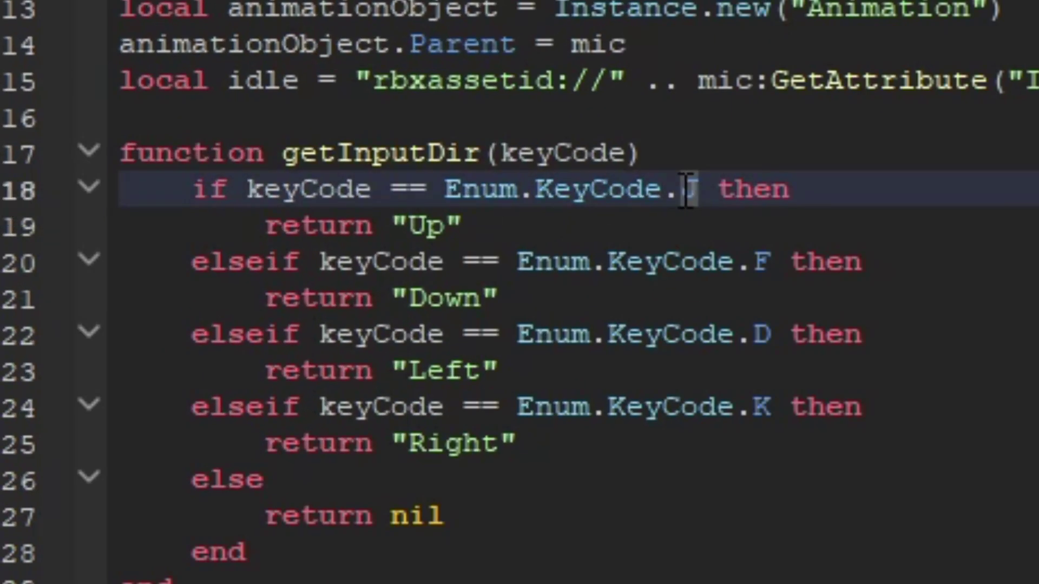
left_click(401, 226)
left_click_drag(409, 299, 464, 301)
left_click_drag(409, 372, 464, 371)
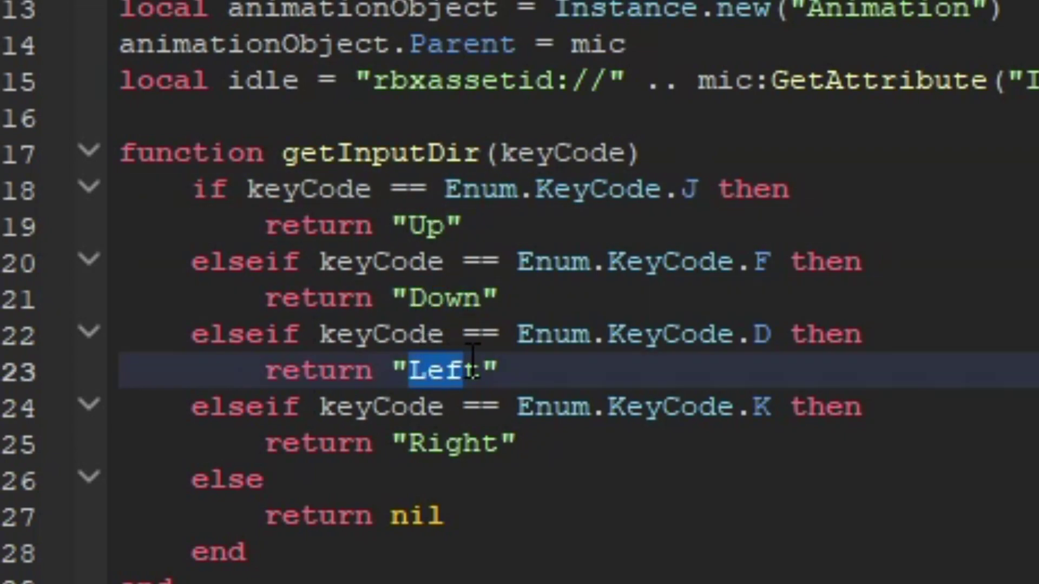
left_click_drag(410, 443, 479, 433)
left_click_drag(395, 227, 446, 232)
left_click_drag(427, 292, 496, 300)
left_click_drag(396, 372, 532, 373)
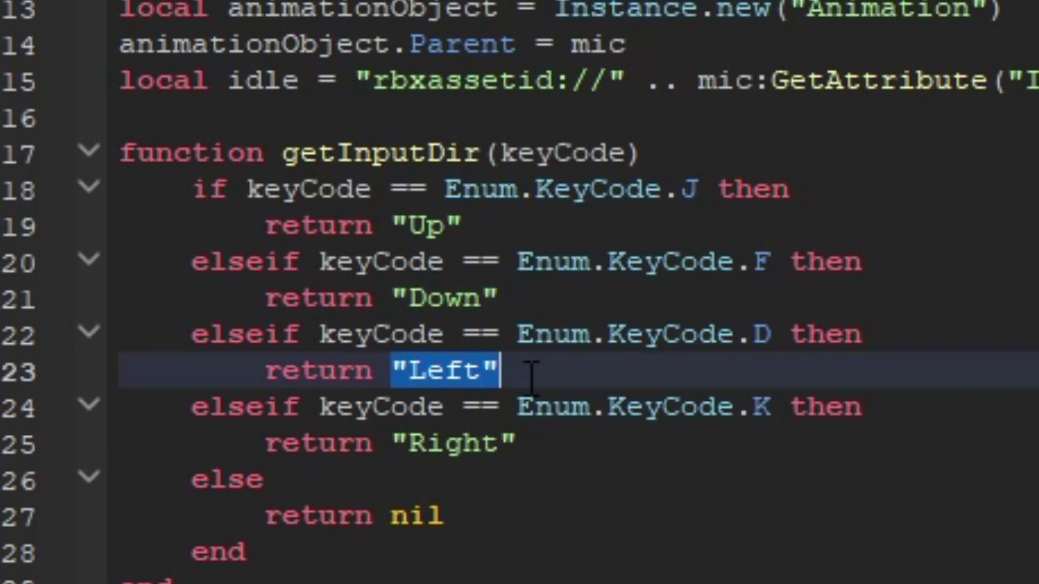
left_click_drag(427, 444, 499, 444)
left_click_drag(445, 189, 680, 189)
Open the Tricky tool's LocalScript and compare its getInputDir key codes with those in the Senpai tool's LocalScript.
double_click(886, 253)
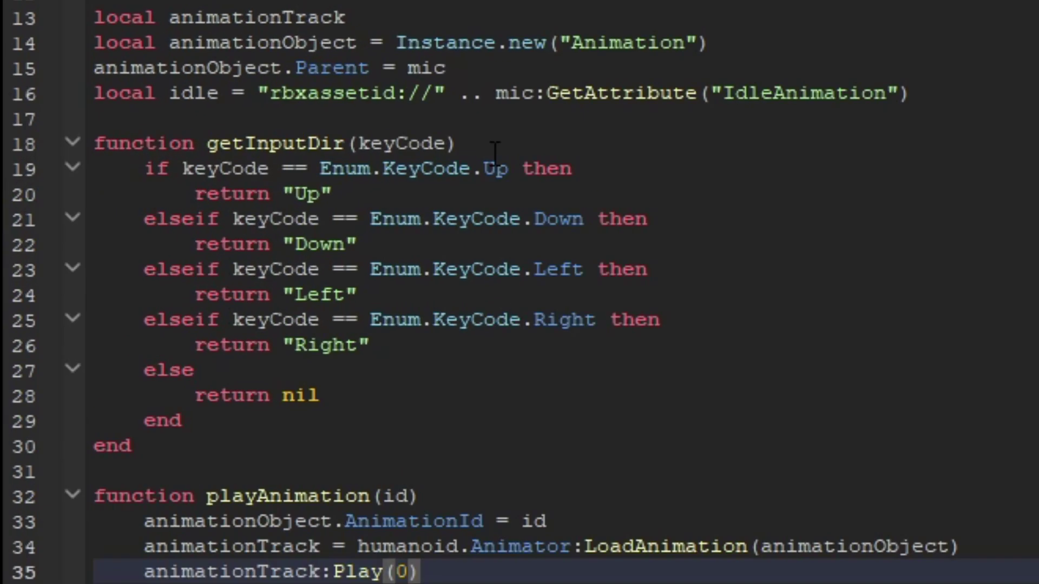
left_click_drag(166, 203, 201, 238)
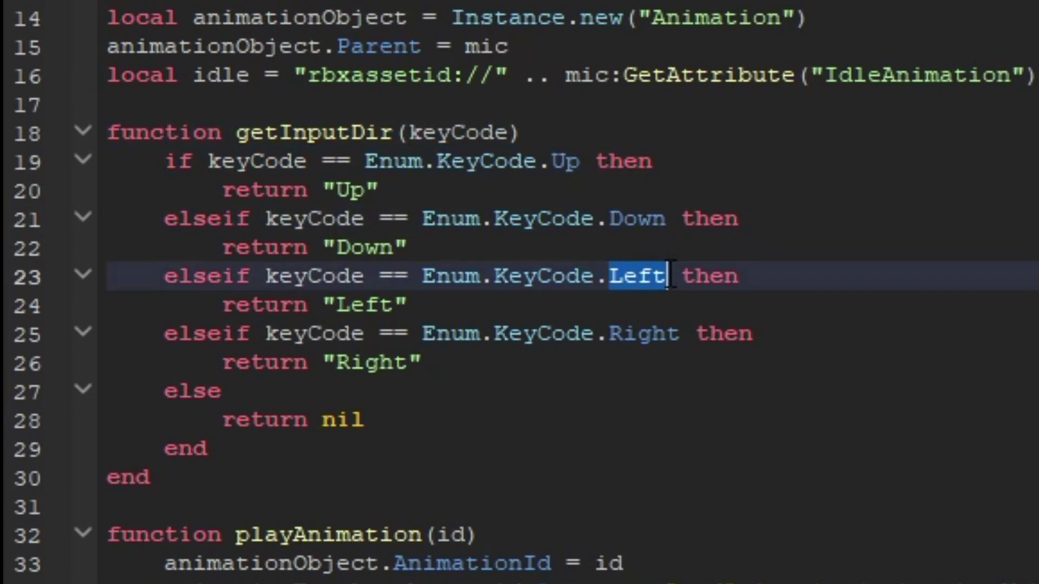
left_click(649, 362)
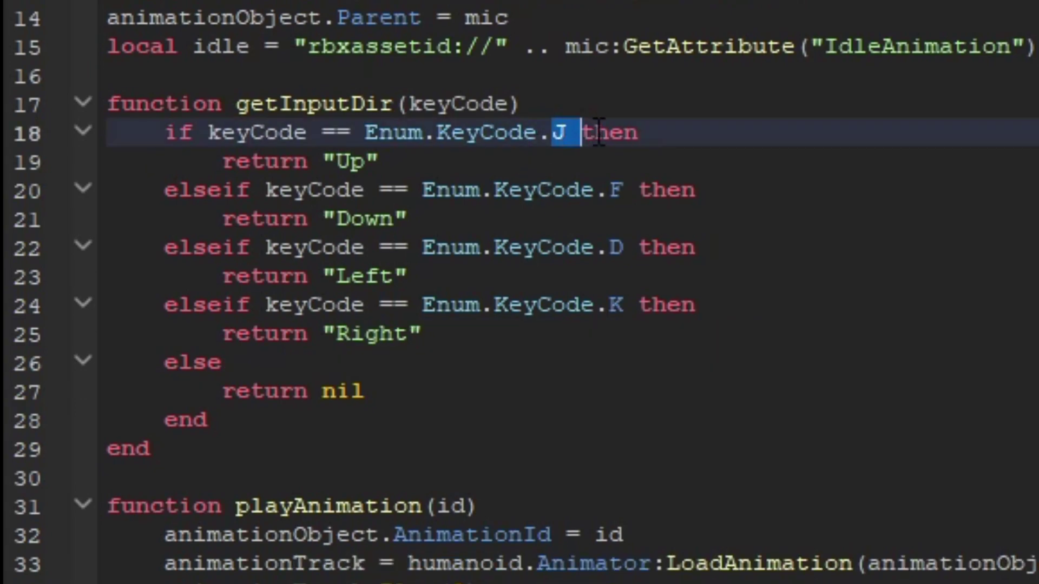
left_click_drag(596, 190, 624, 192)
double_click(616, 248)
left_click_drag(610, 305, 641, 305)
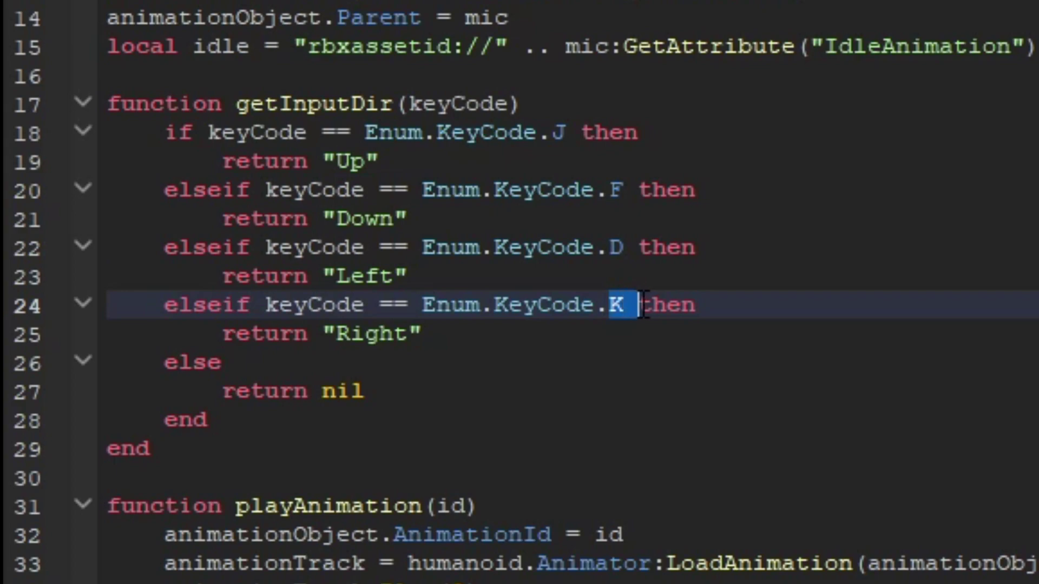
left_click(605, 337)
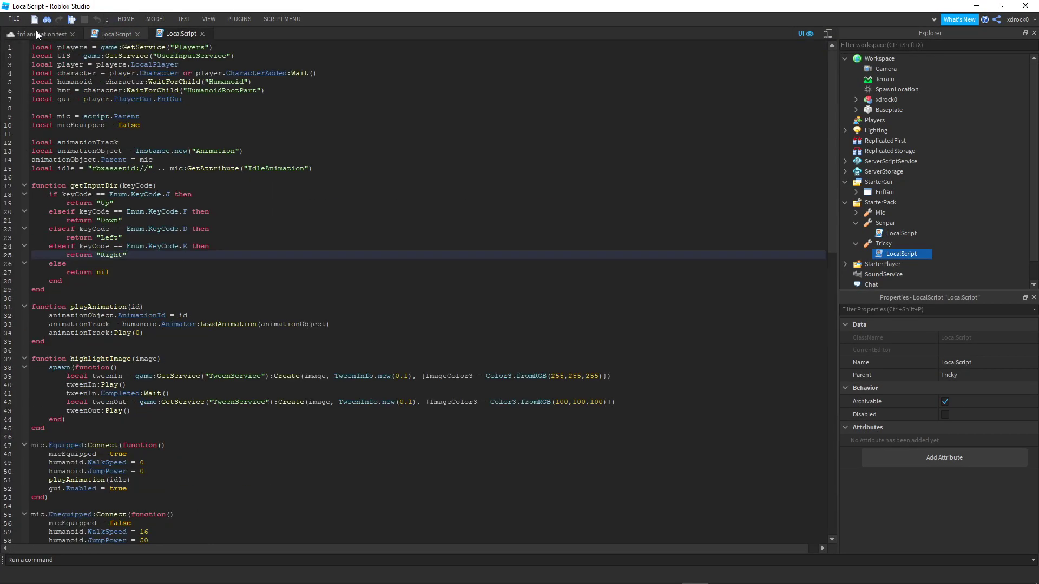
Copy the MicMesh part within ServerStorage and rename the copy as MicMesh2.
left_click(37, 33)
scroll(447, 171, "up", 5)
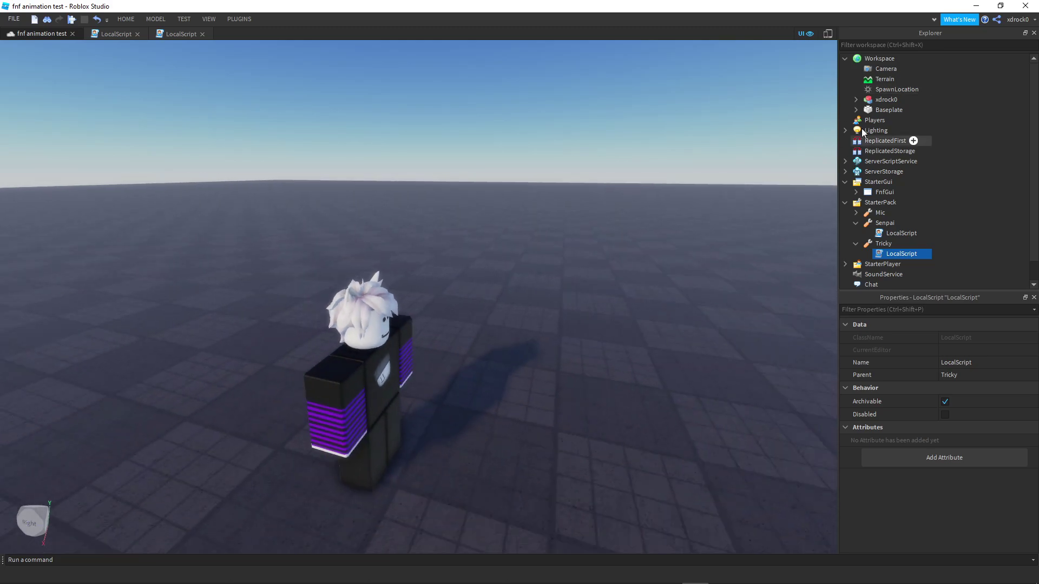
left_click(844, 183)
left_click(845, 192)
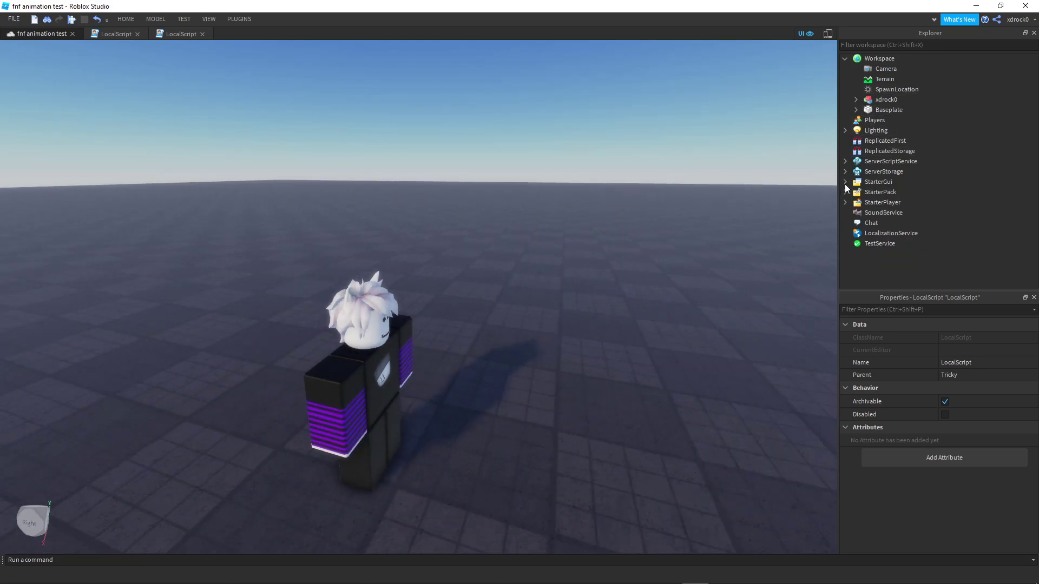
left_click(846, 131)
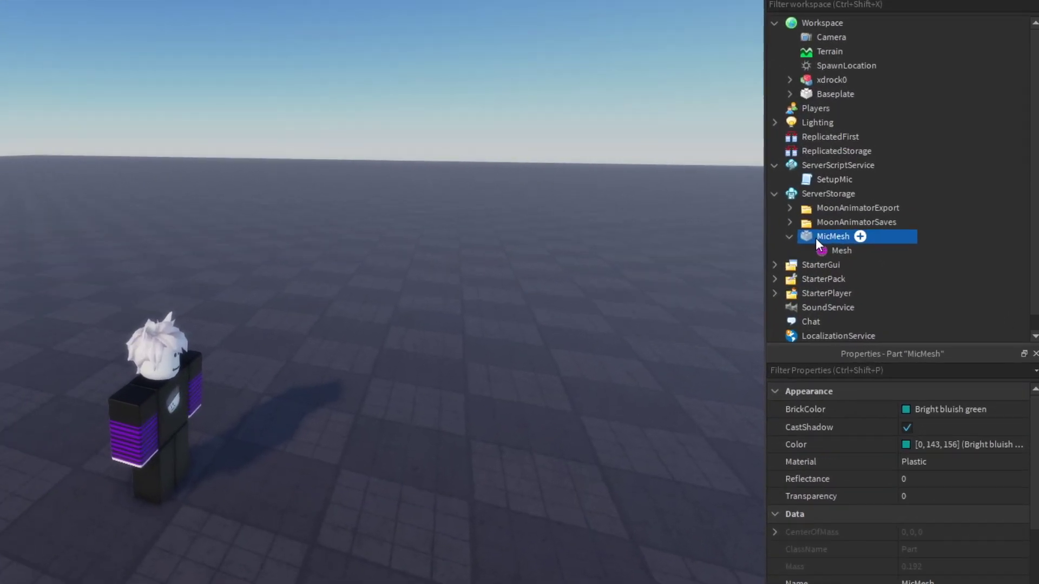
key("ctrl+c")
key("ctrl+v")
left_click_drag(828, 108, 820, 208)
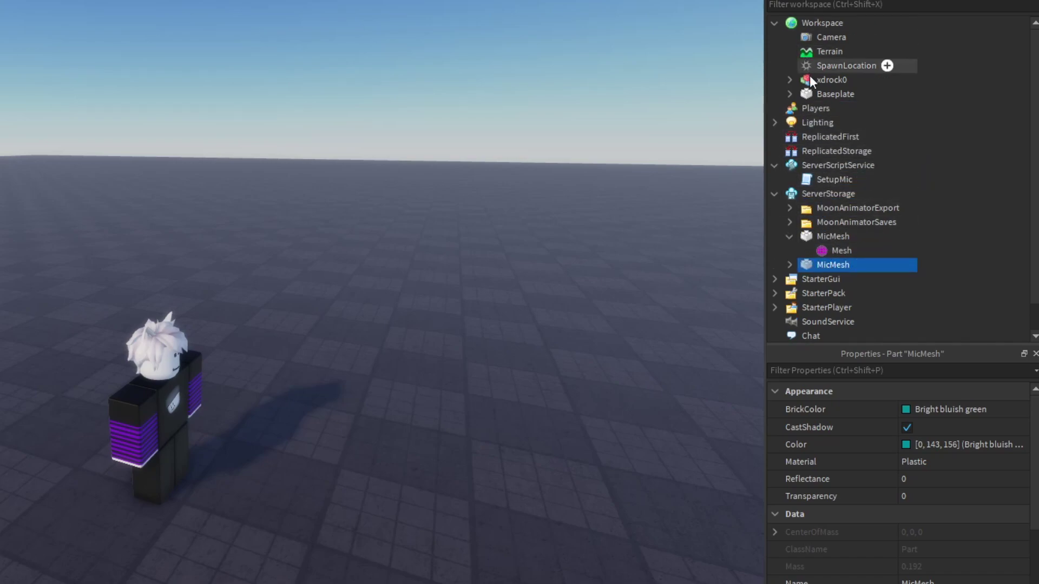
left_click(920, 582)
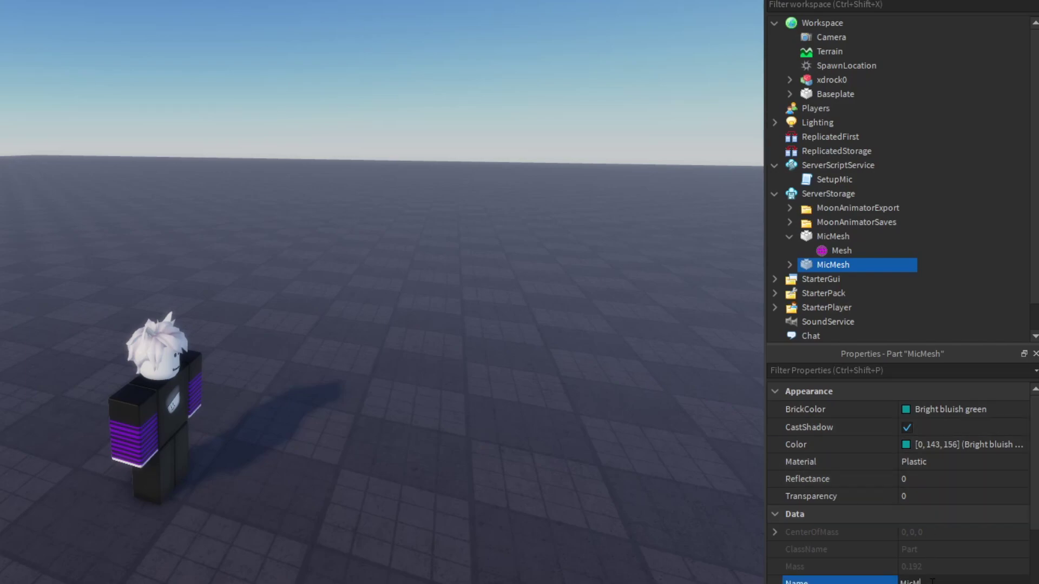
type("MicMesh2")
key("Return")
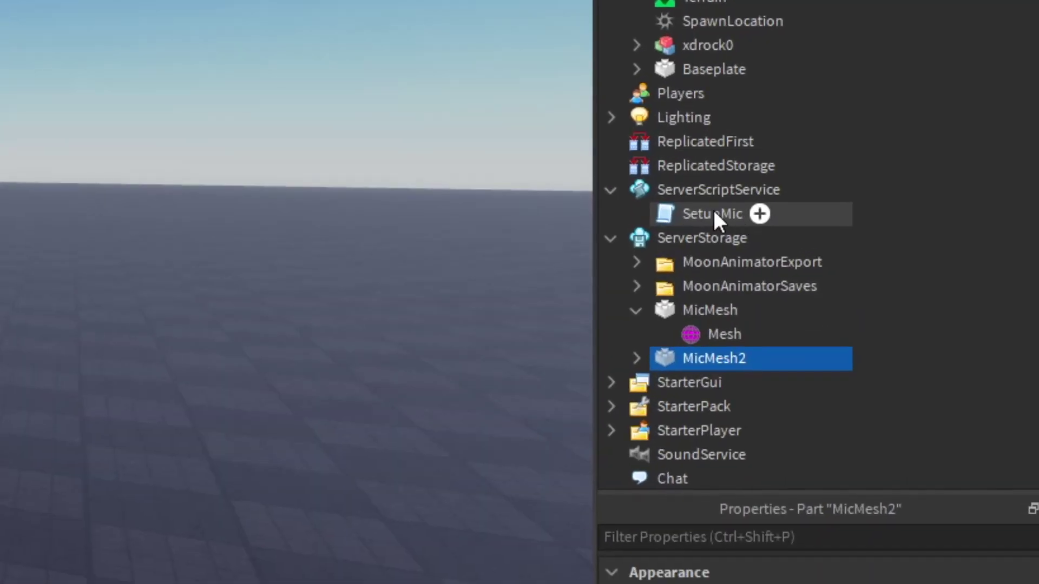
Duplicate the SetupMic script in ServerScriptService and set the copy's HoldingHand attribute to Right.
left_click(834, 179)
key("ctrl+d")
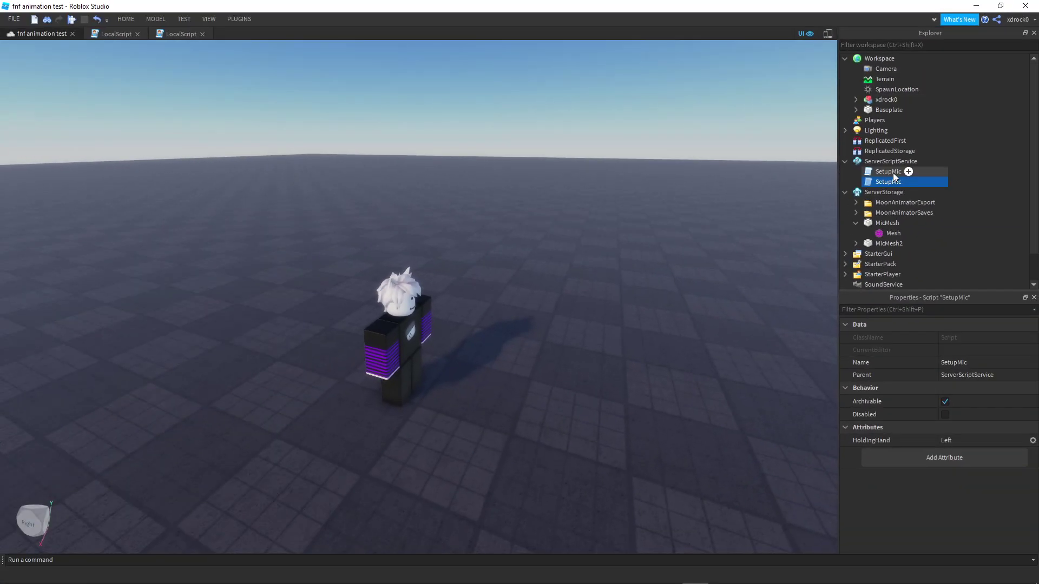
left_click(953, 440)
type("R")
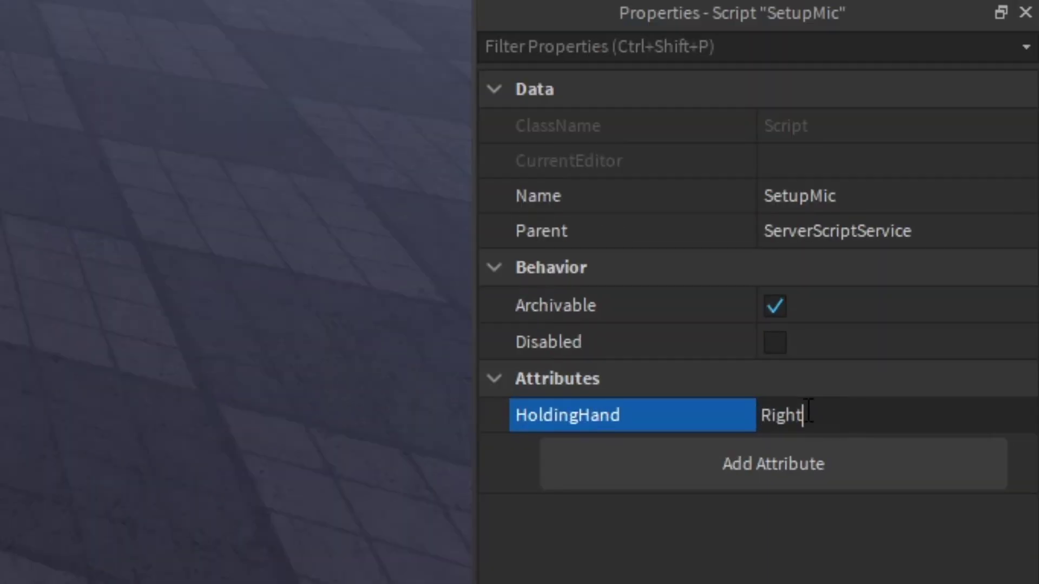
type("ight")
key("Return")
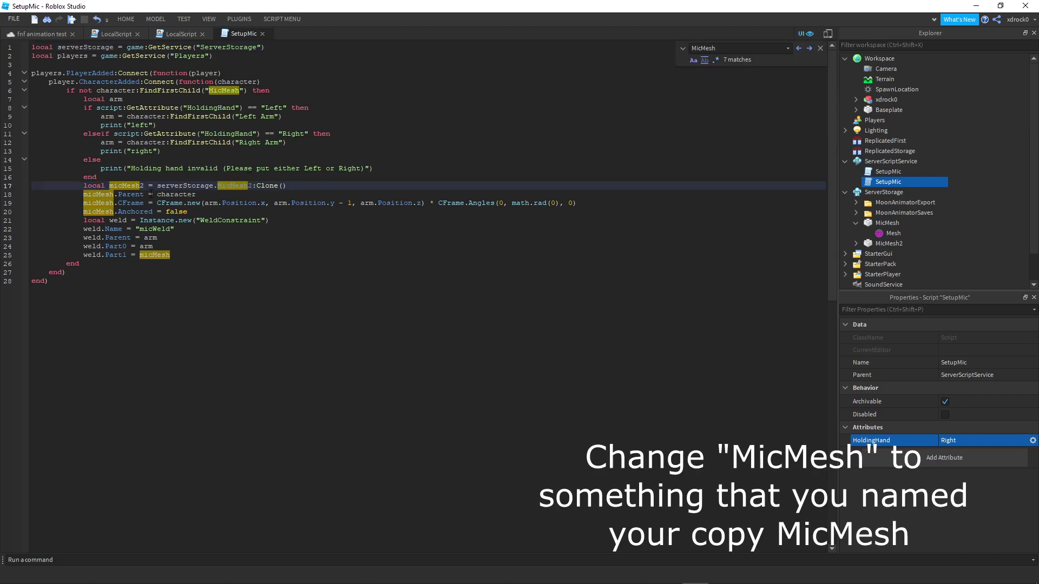
Change micMesh to micMesh2 in the Parent, CFrame and Anchored lines of the duplicated SetupMic script.
left_click(114, 194)
type("2")
left_click(114, 203)
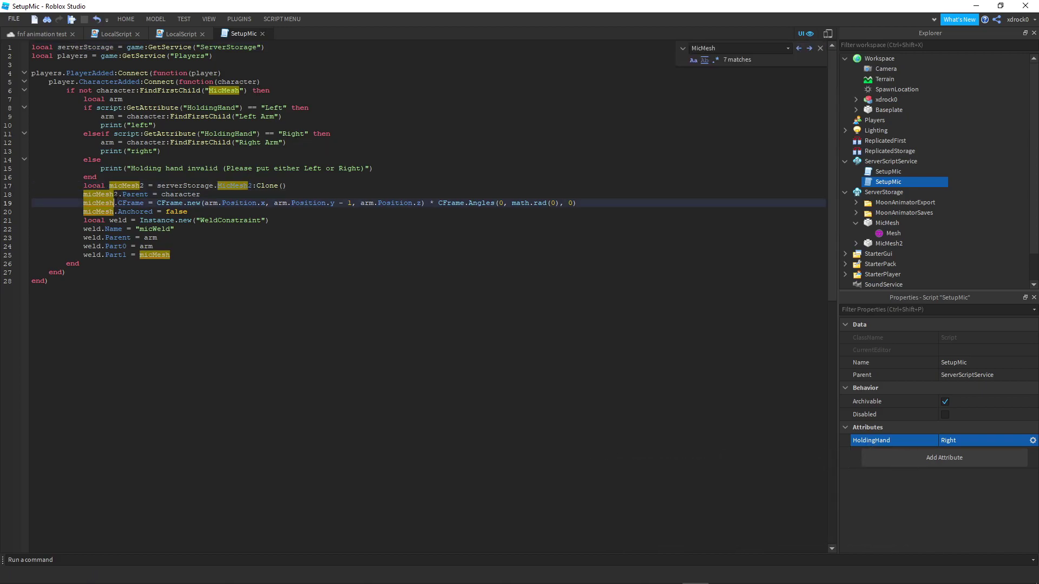
type("2")
left_click(114, 212)
type("2")
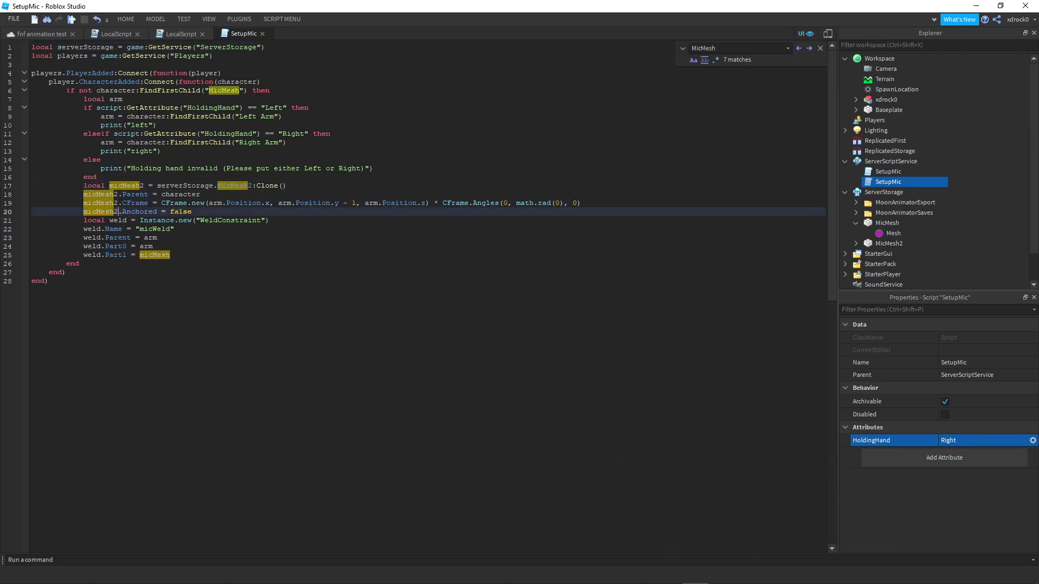
Run a playtest of the two-mic setup with the Tricky tool, put the tool away and stop the test.
left_click(24, 37)
left_click(72, 19)
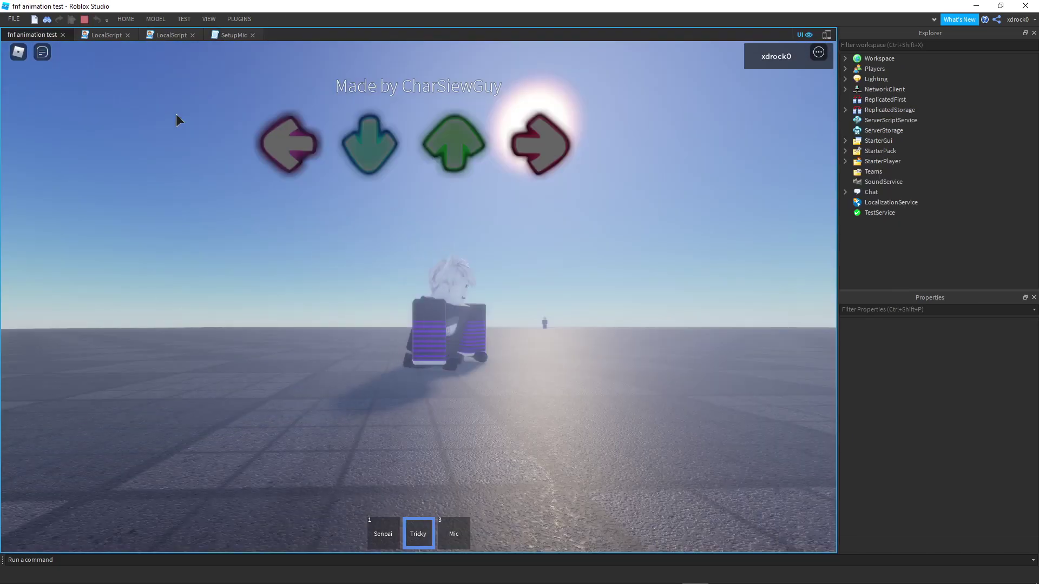
key("2")
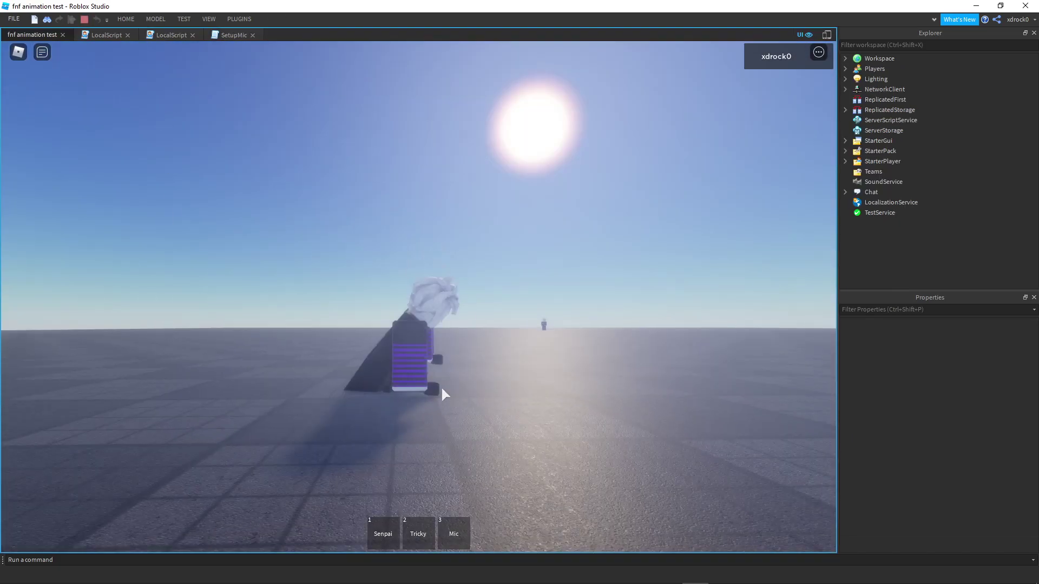
key("shift+F5")
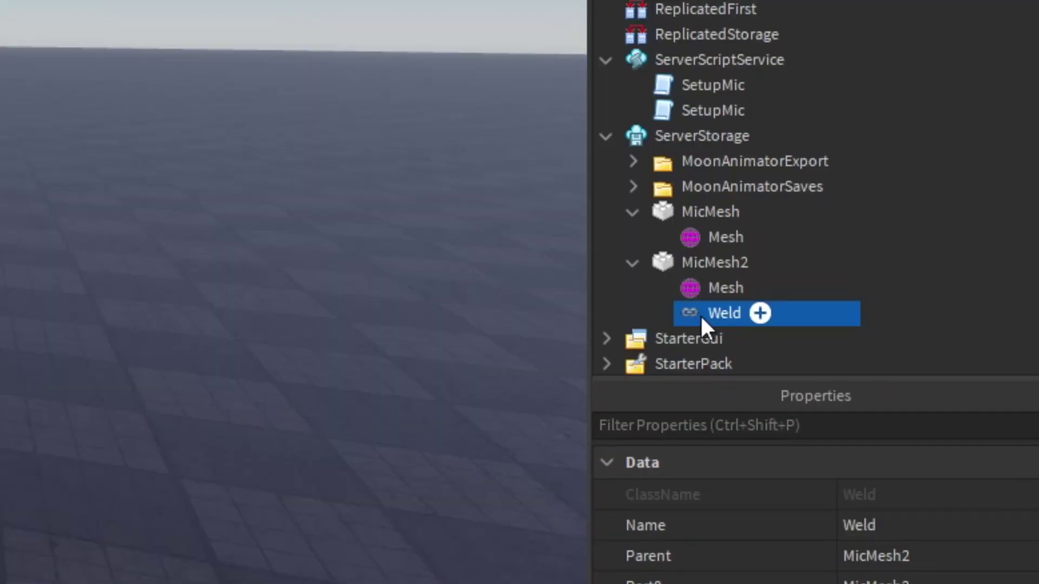
Delete the Weld inside the MicMesh2 part in ServerStorage.
key("Delete")
key("ctrl+z")
left_click(707, 313)
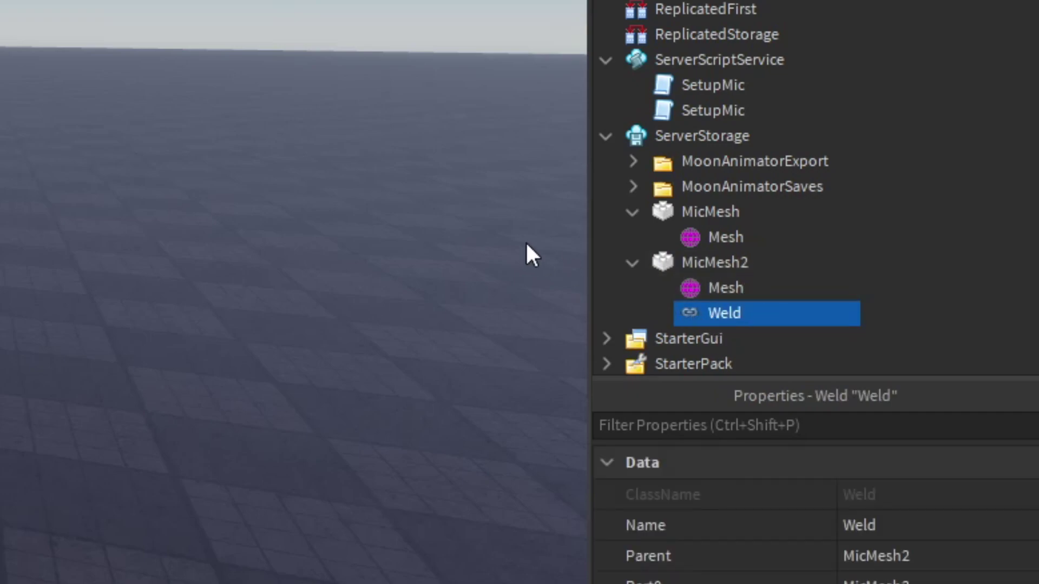
key("Delete")
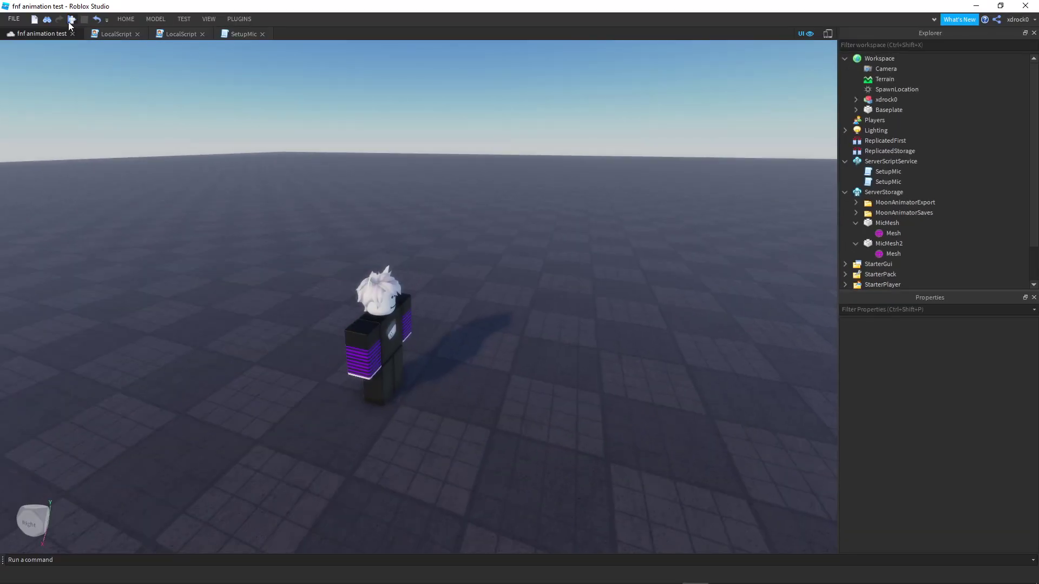
Playtest the mics in both hands with the Tricky, Mic and Senpai tools, and end the test.
left_click(70, 21)
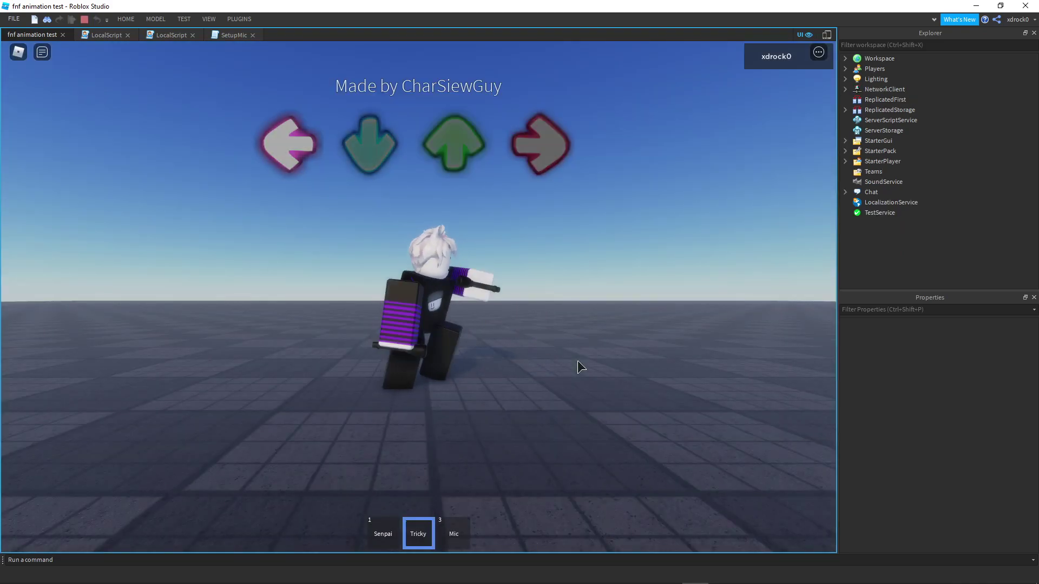
key("3")
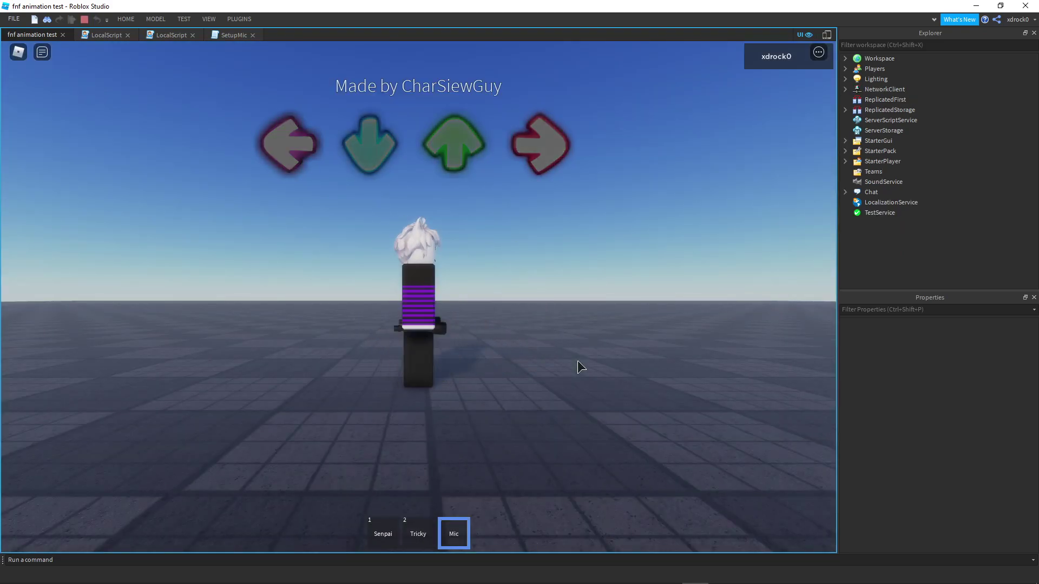
key("1")
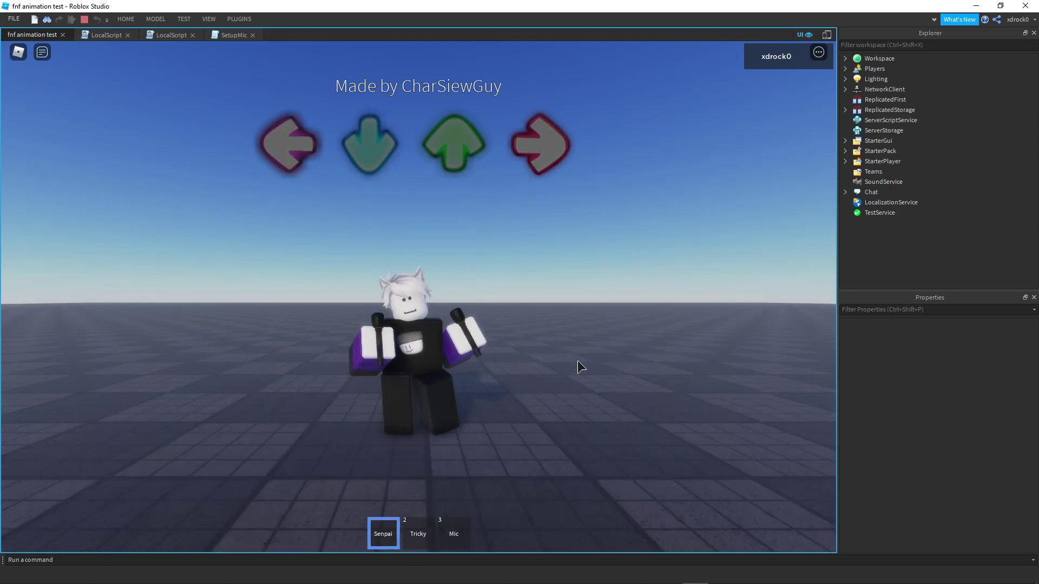
left_click(85, 19)
Inspect the TextureId of the Mesh inside MicMesh2, and leave the field without editing it.
left_click(893, 254)
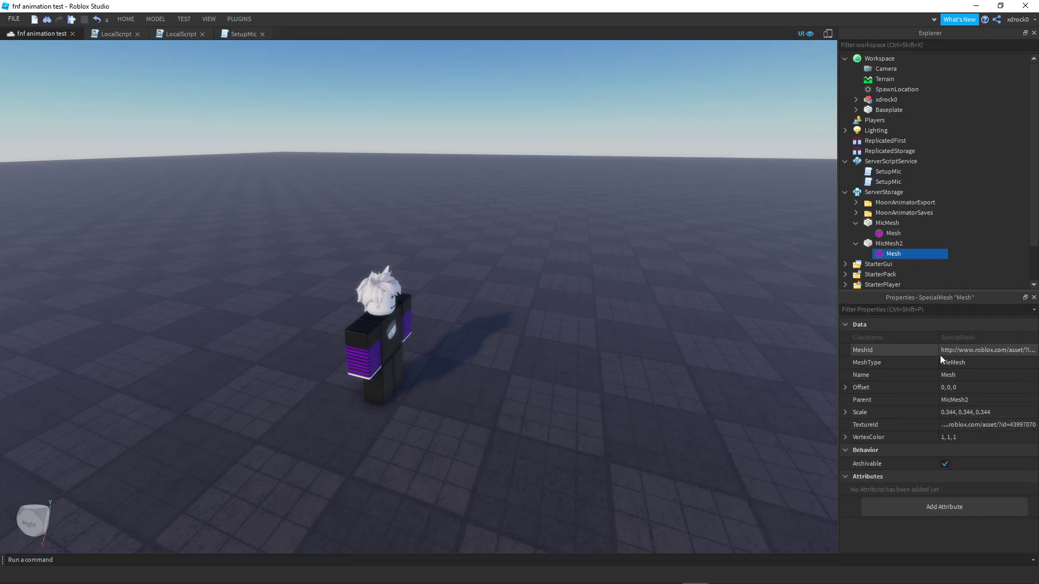
left_click(966, 424)
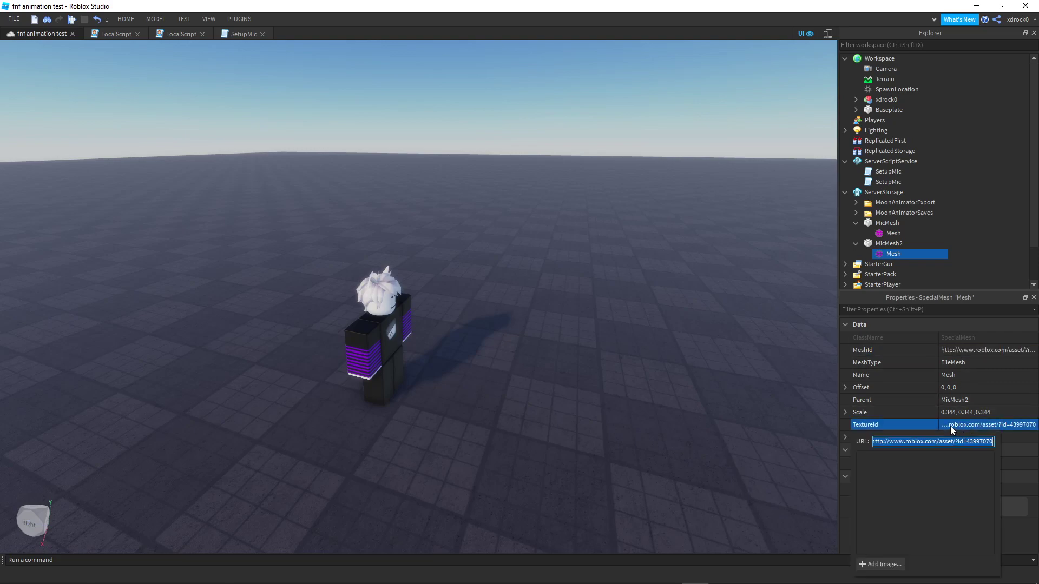
left_click(750, 396)
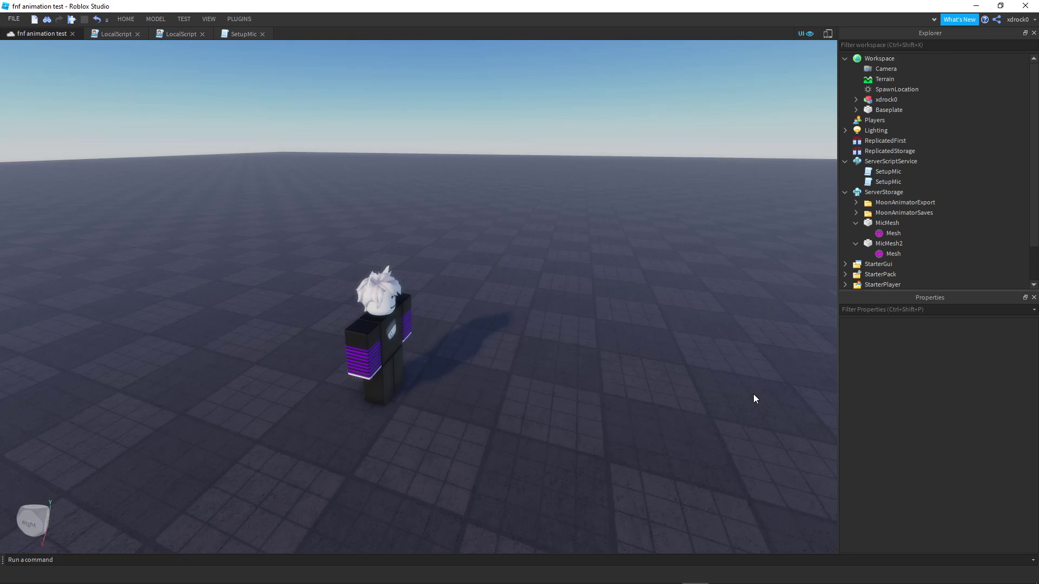
right_click_drag(753, 394, 683, 372)
key("s")
key("q")
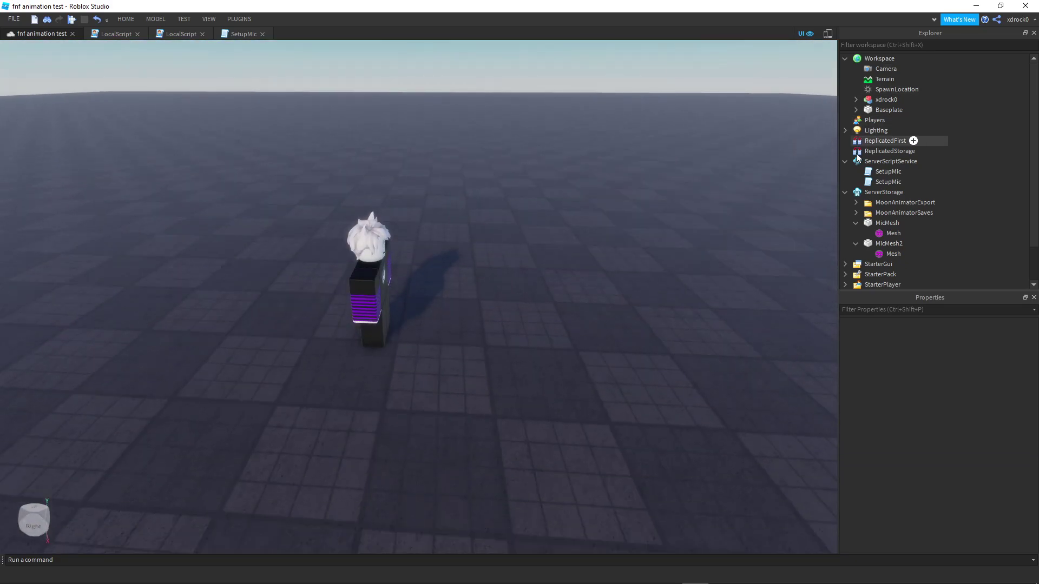
Delete MicMesh2 from ServerStorage and the SetupMic copy that has HoldingHand set to Right.
left_click(890, 243)
key("Delete")
left_click(874, 183)
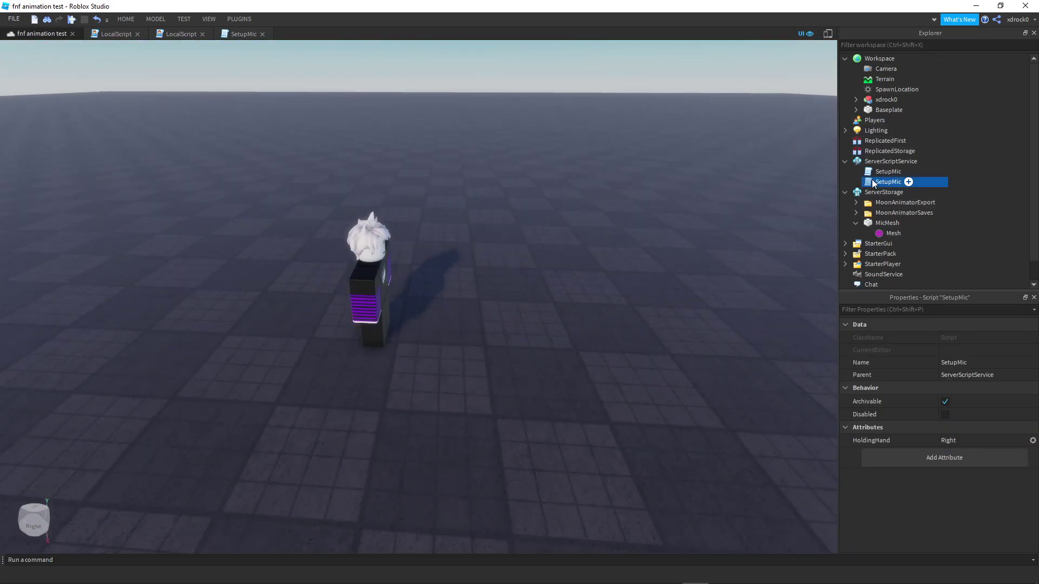
key("Delete")
right_click_drag(277, 213, 277, 198)
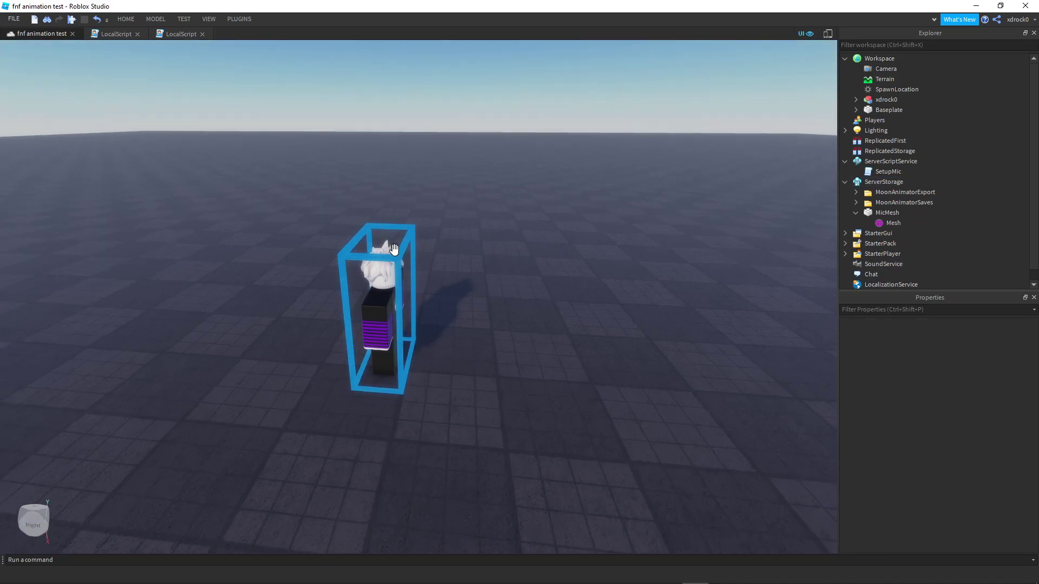
scroll(491, 314, "down", 4)
scroll(489, 307, "up", 3)
right_click_drag(491, 314, 491, 310)
scroll(488, 307, "down", 3)
scroll(489, 307, "down", 3)
scroll(488, 307, "up", 7)
scroll(492, 310, "down", 3)
key("a")
key("s")
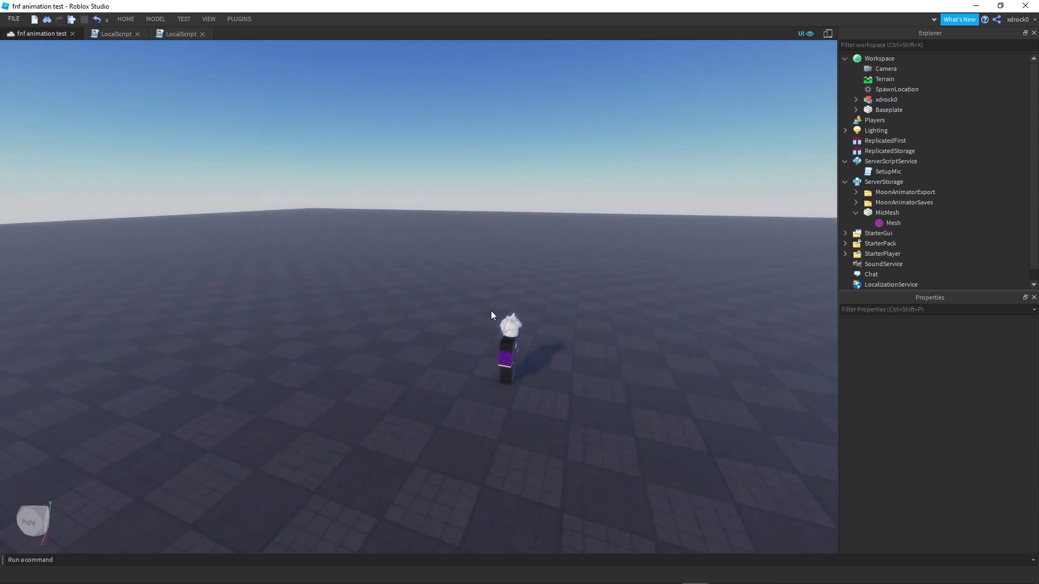
key("d")
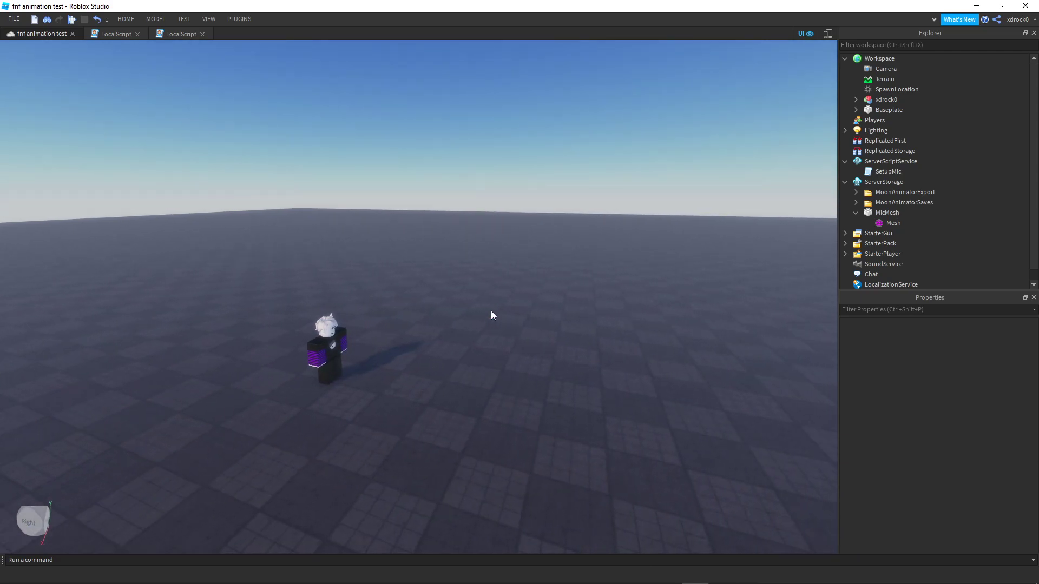
key("a")
right_click_drag(492, 311, 501, 314)
scroll(502, 314, "down", 7)
scroll(499, 313, "up", 10)
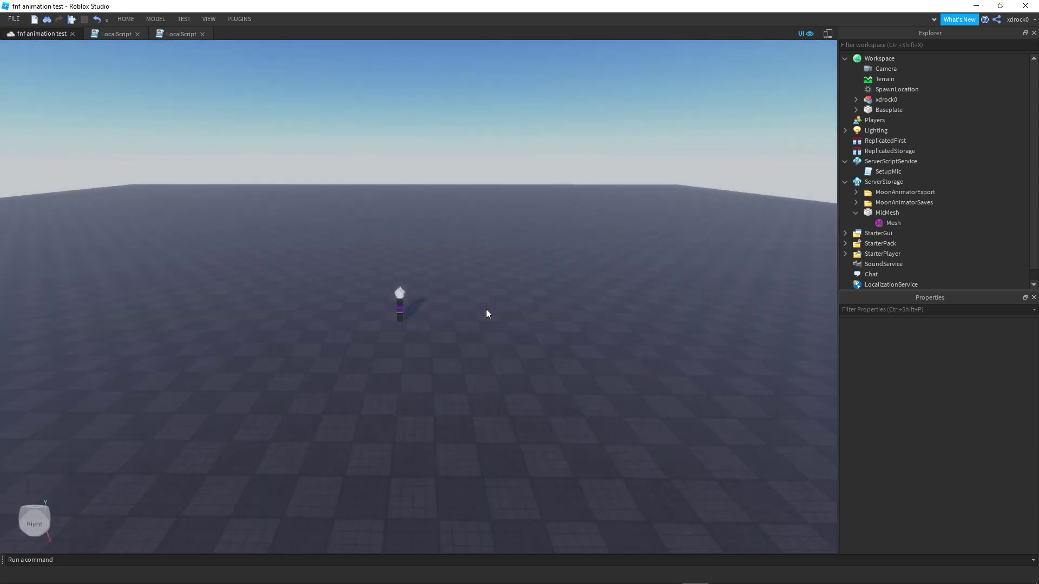